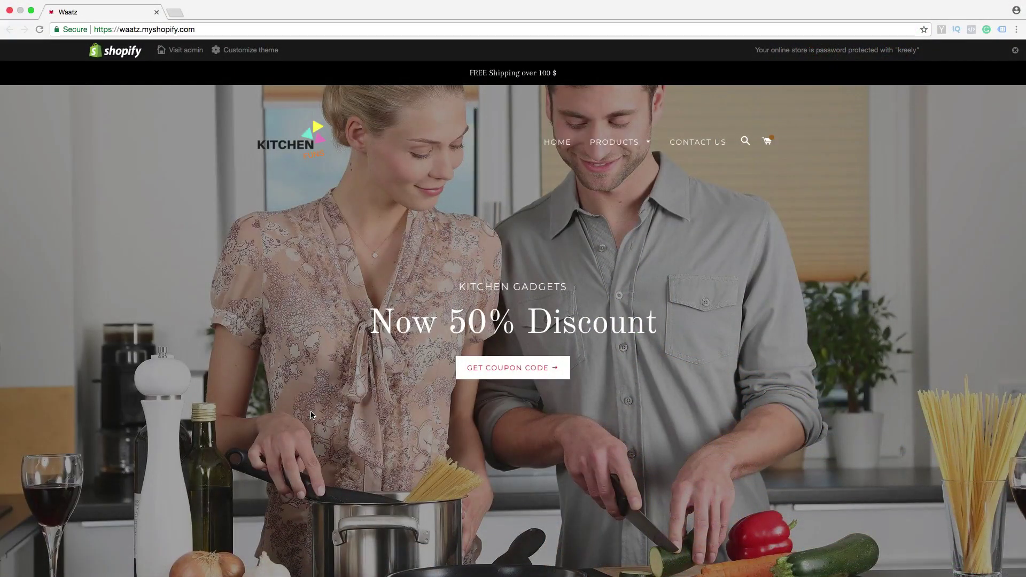
Look through the storefront's home page with its featured collection, and view the Contact us page.
{"action": "scroll", "coordinate": [320, 415], "scroll_direction": "down", "scroll_amount": 7}
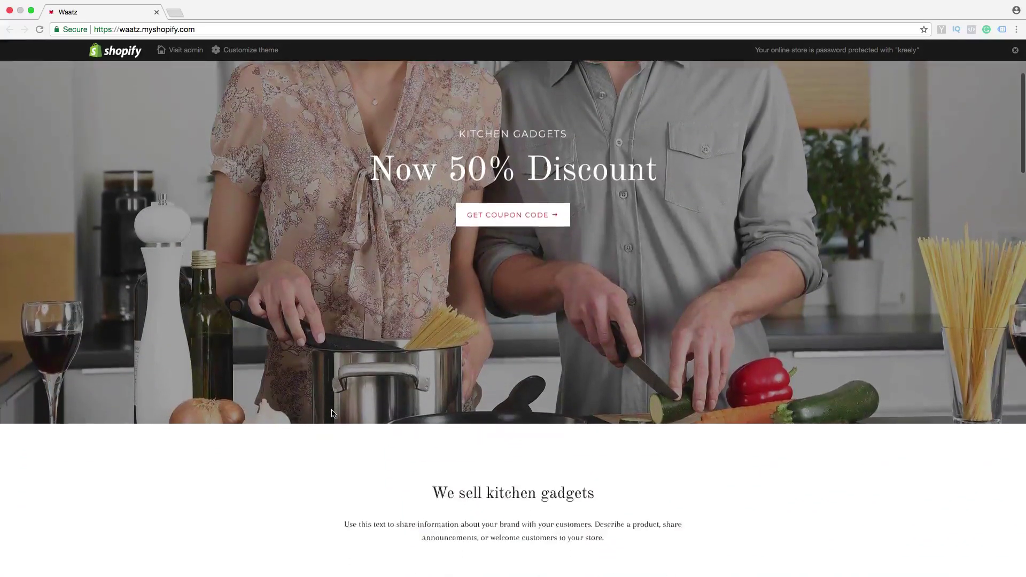
{"action": "scroll", "coordinate": [332, 414], "scroll_direction": "down", "scroll_amount": 12}
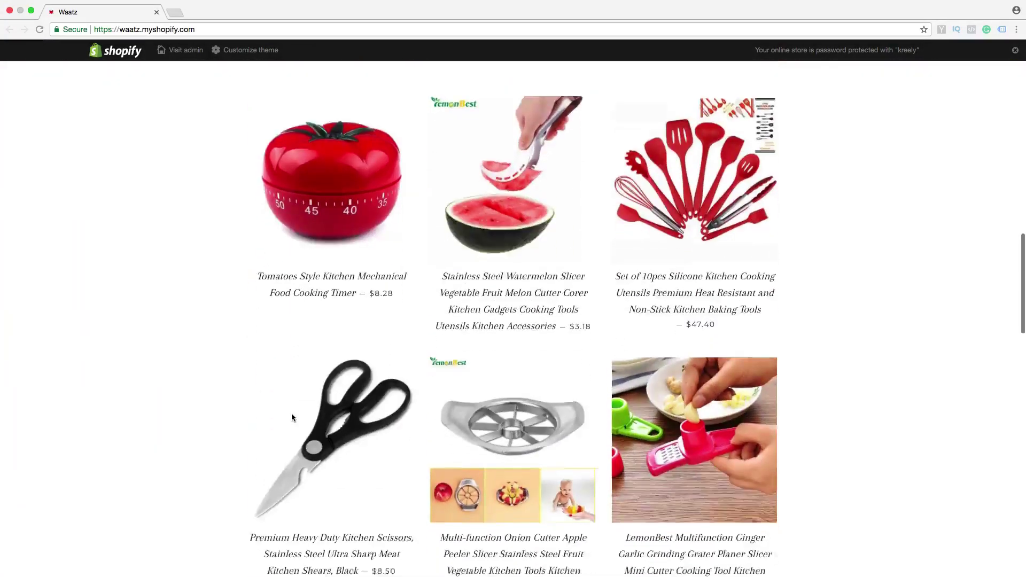
{"action": "scroll", "coordinate": [291, 417], "scroll_direction": "up", "scroll_amount": 5}
{"action": "scroll", "coordinate": [310, 385], "scroll_direction": "down", "scroll_amount": 3}
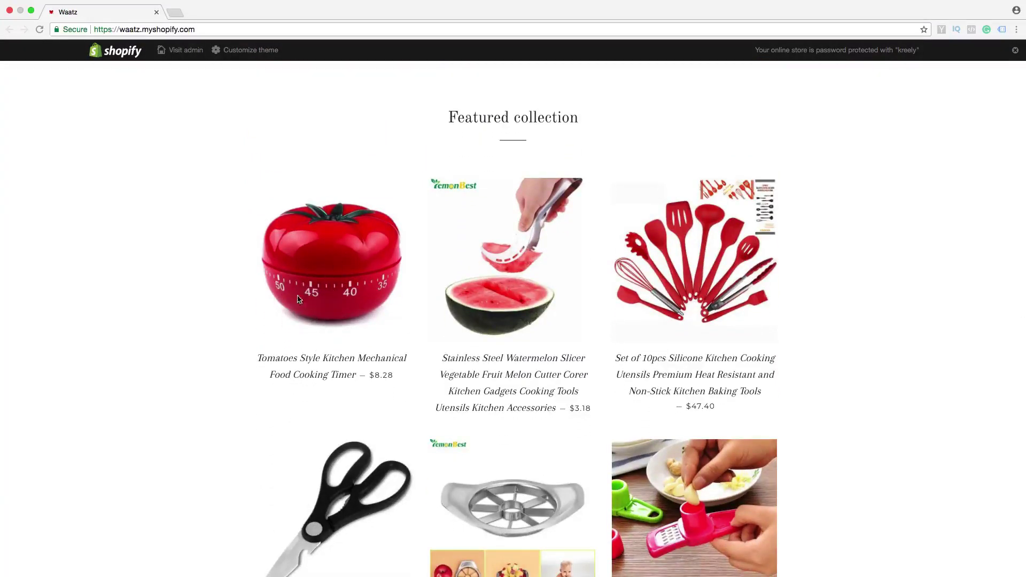
{"action": "scroll", "coordinate": [318, 299], "scroll_direction": "down", "scroll_amount": 15}
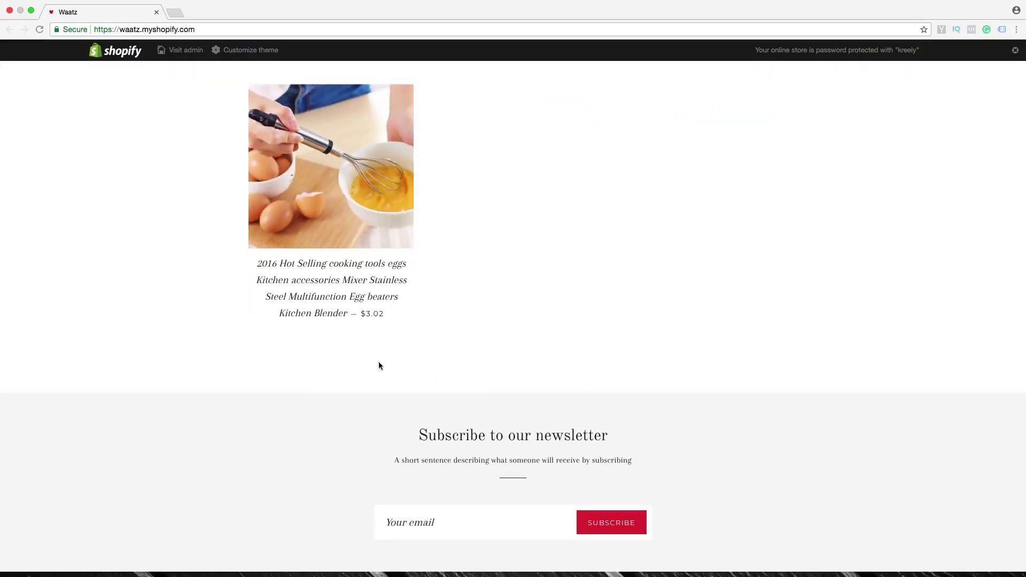
{"action": "scroll", "coordinate": [526, 372], "scroll_direction": "up", "scroll_amount": 20}
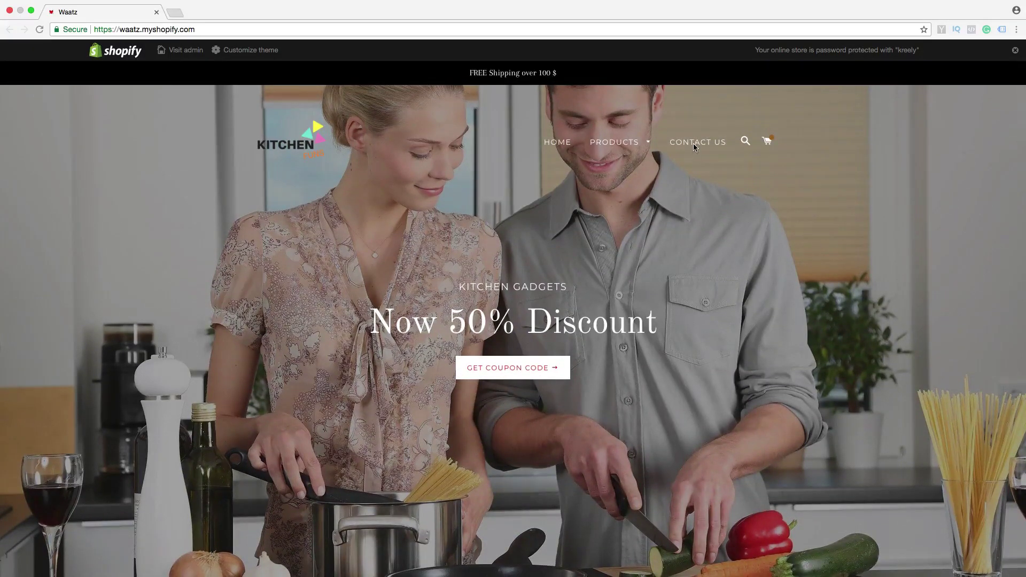
{"action": "left_click", "coordinate": [695, 143]}
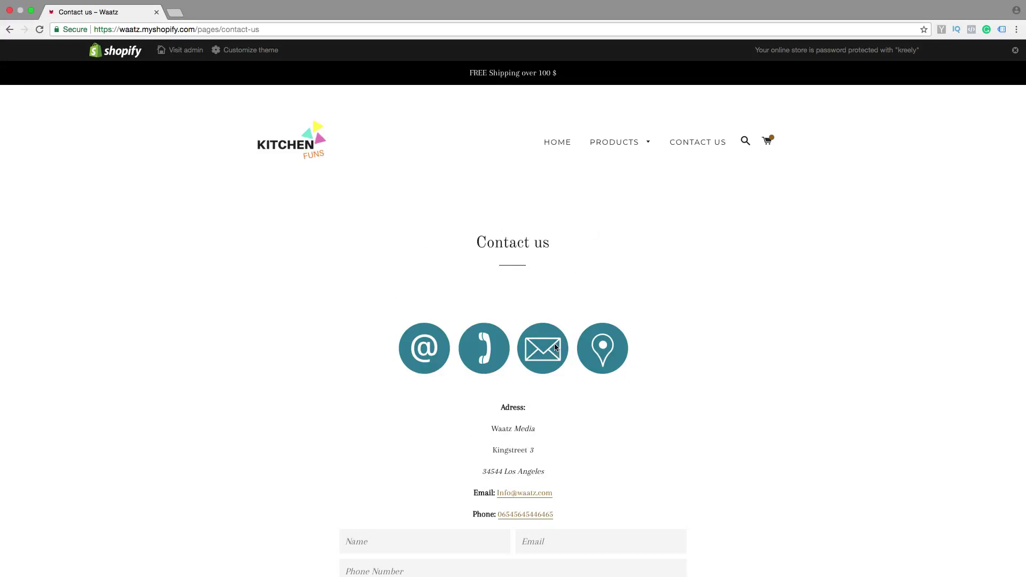
In the store admin, open the 2016 Hot Selling egg beater kitchen blender product for editing.
{"action": "left_click", "coordinate": [185, 51]}
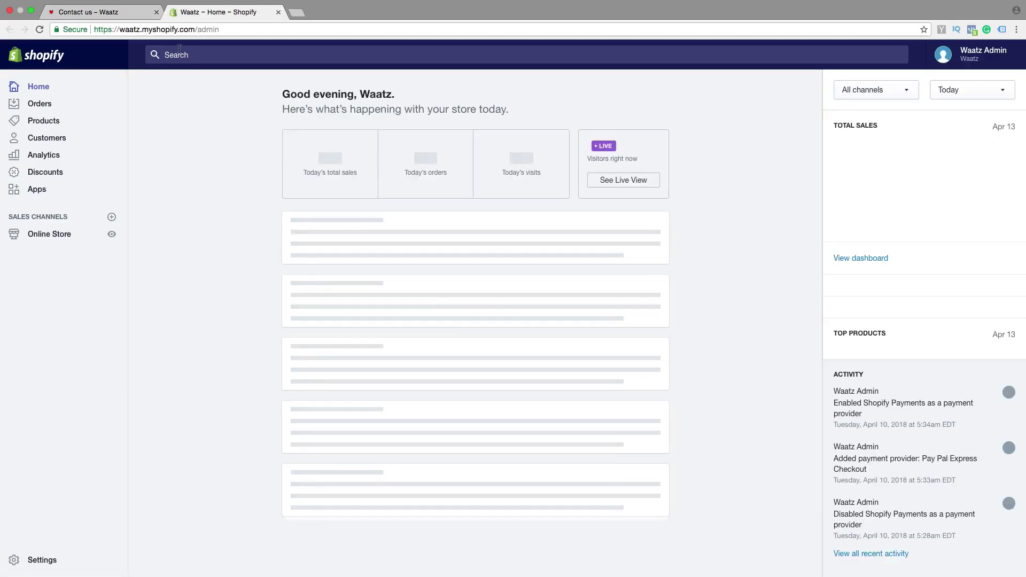
{"action": "left_click", "coordinate": [43, 123]}
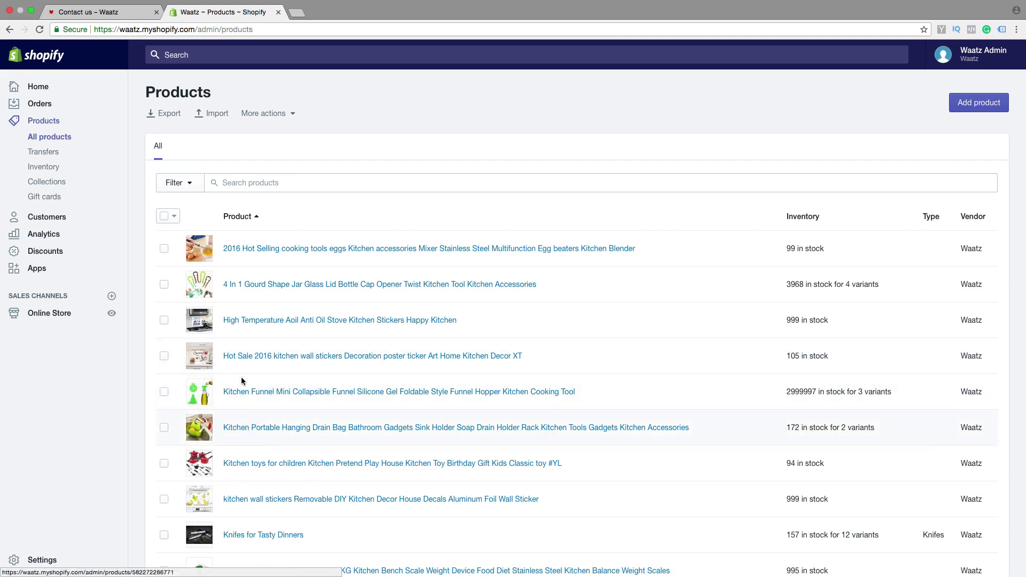
{"action": "left_click", "coordinate": [264, 250]}
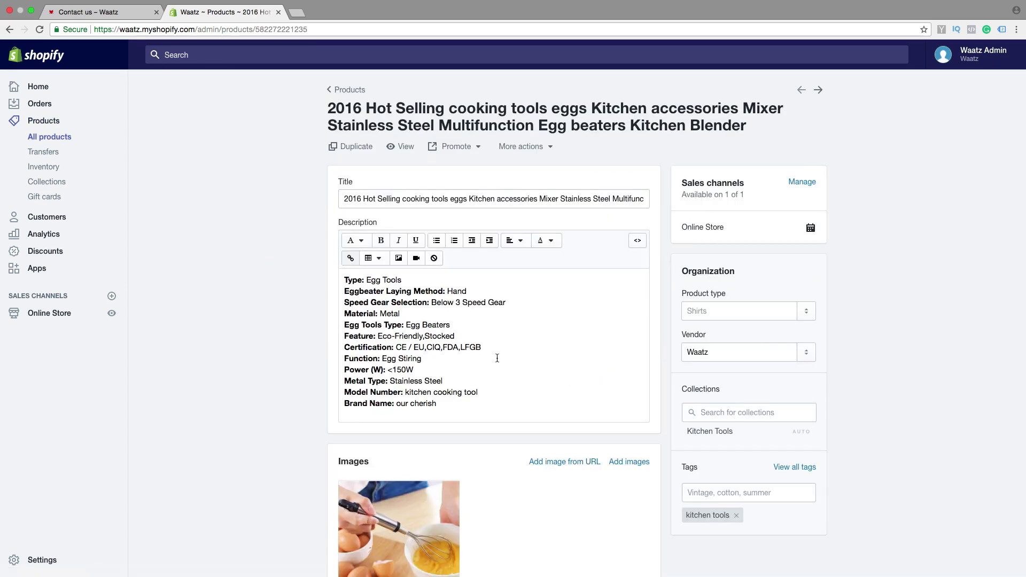
Add an empty line above the specifications in the product description and start inserting a video there.
{"action": "left_click", "coordinate": [345, 280]}
{"action": "key", "text": "Return"}
{"action": "key", "text": "Return"}
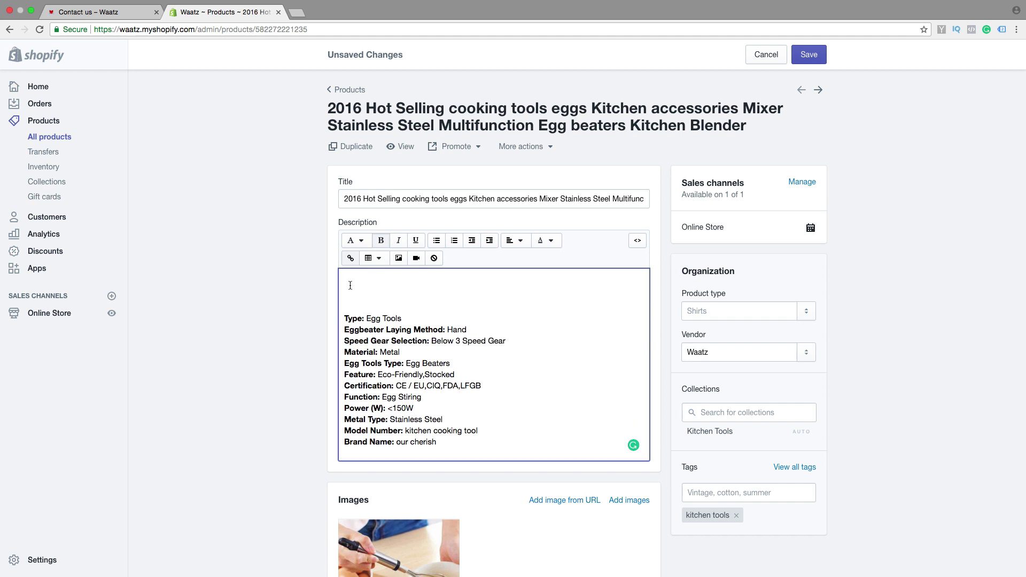
{"action": "key", "text": "BackSpace"}
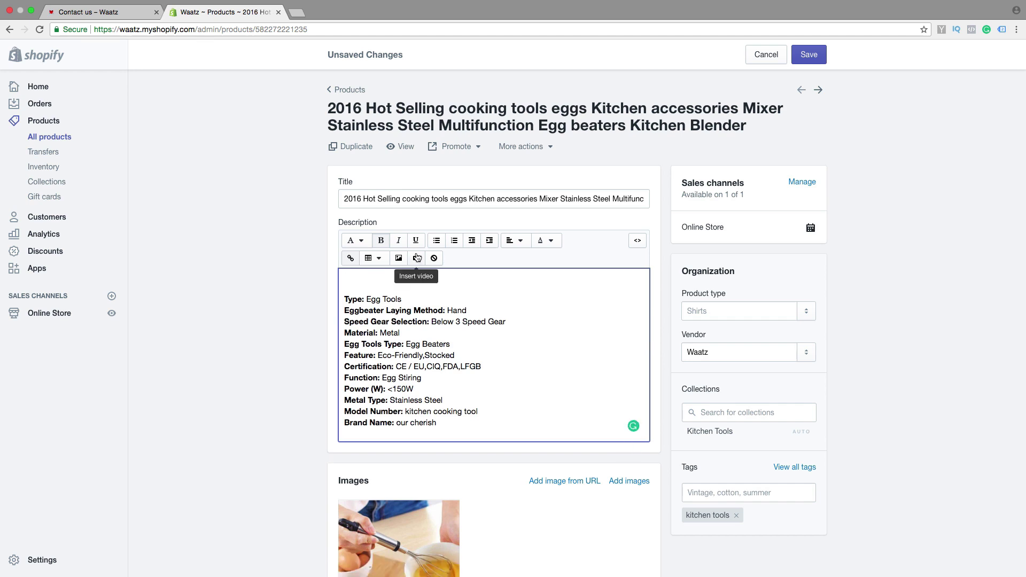
{"action": "left_click", "coordinate": [417, 259]}
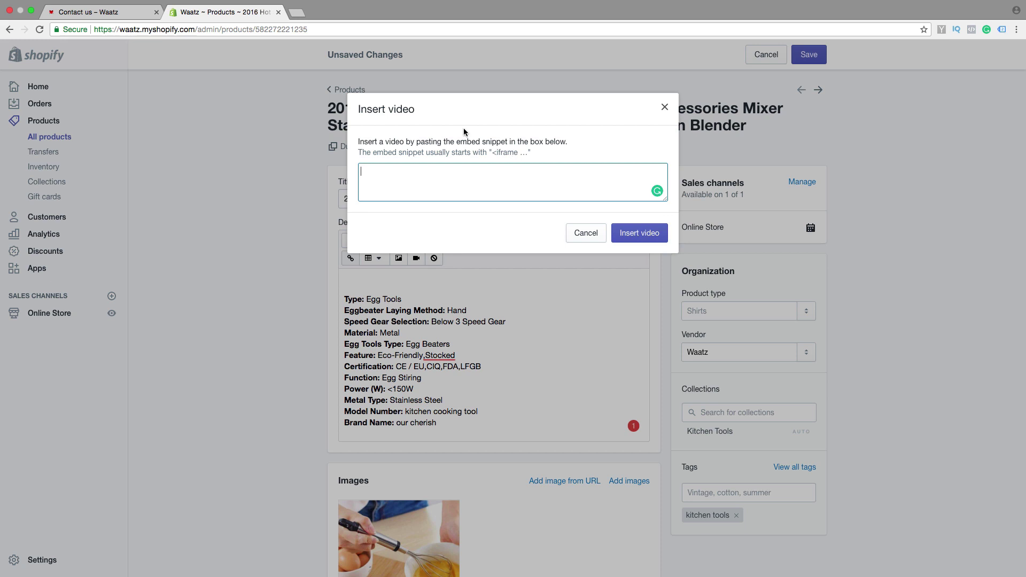
Open youtube.com in a new browser tab and search for "birthday recipes".
{"action": "left_click", "coordinate": [306, 14]}
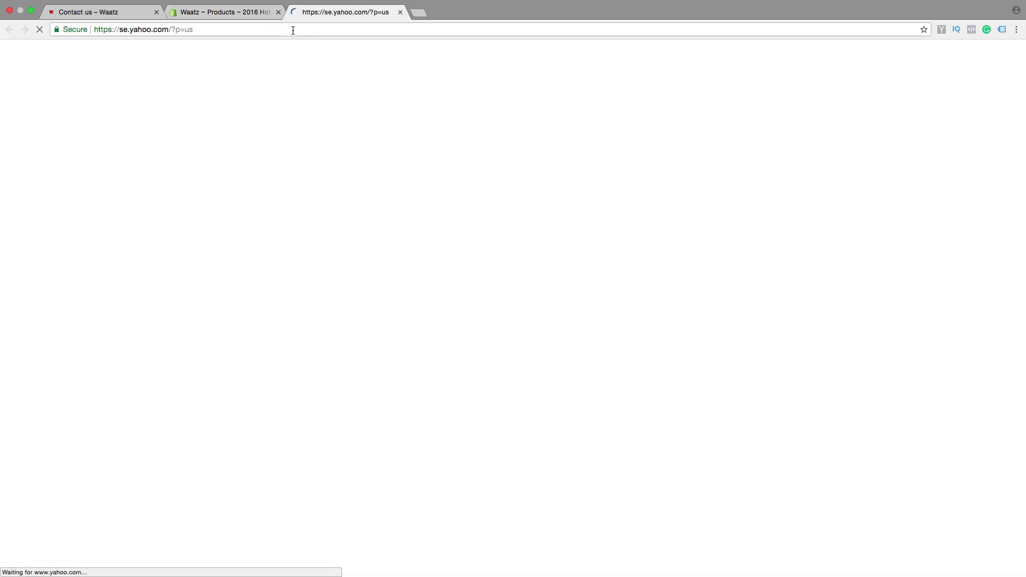
{"action": "type", "text": "youtube.com"}
{"action": "key", "text": "Return"}
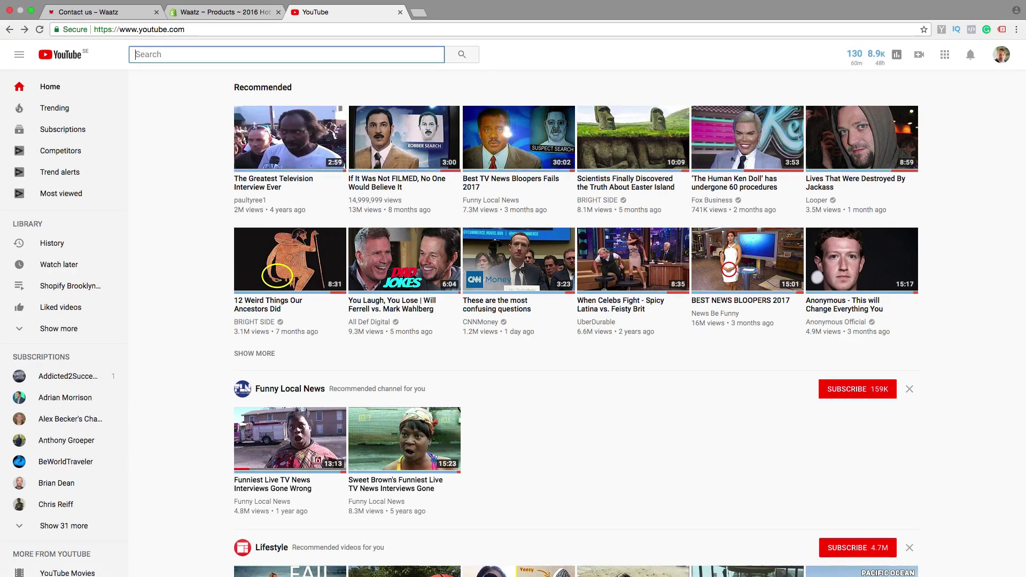
{"action": "type", "text": "birth"}
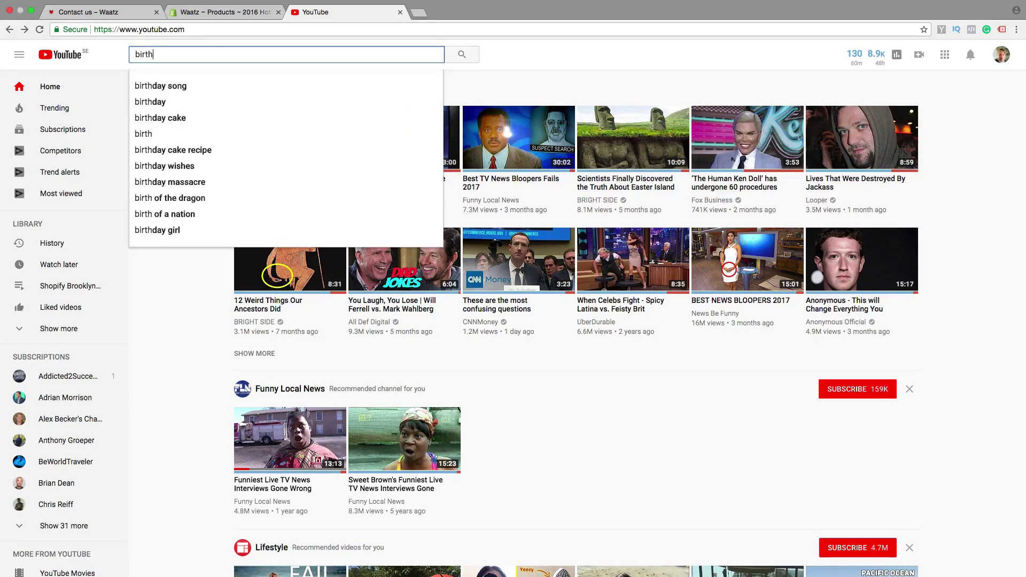
{"action": "type", "text": "day re"}
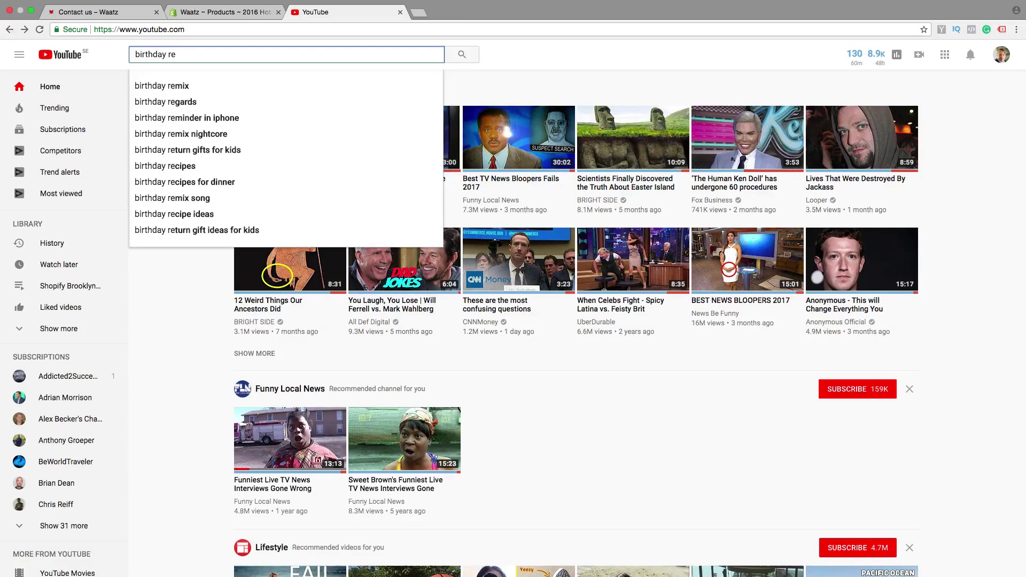
{"action": "type", "text": "c"}
{"action": "left_click", "coordinate": [179, 85]}
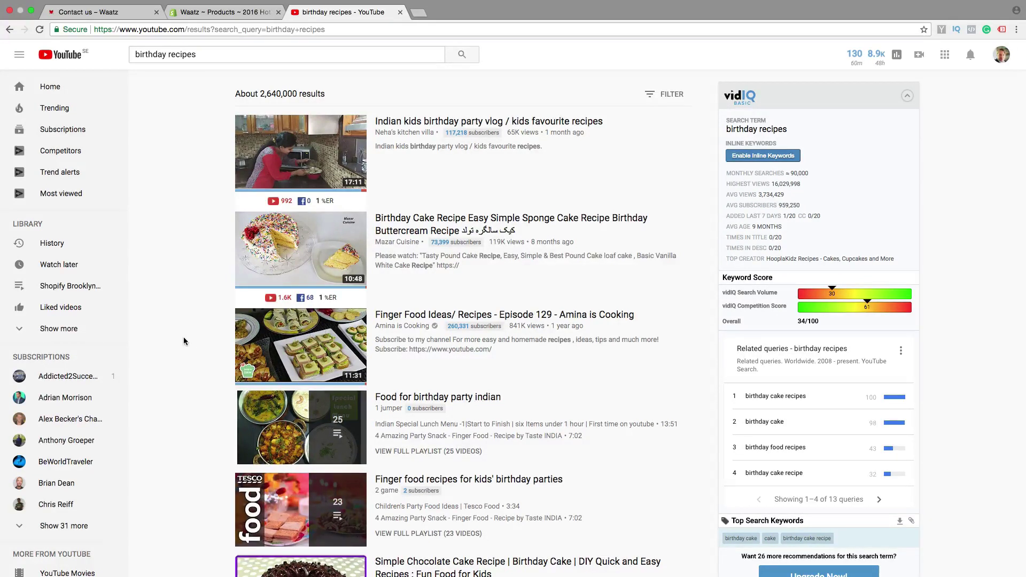
Open the video "Finger Food Ideas/ Recipes - Episode 129", pause it and bring up its embed options.
{"action": "left_click", "coordinate": [405, 317]}
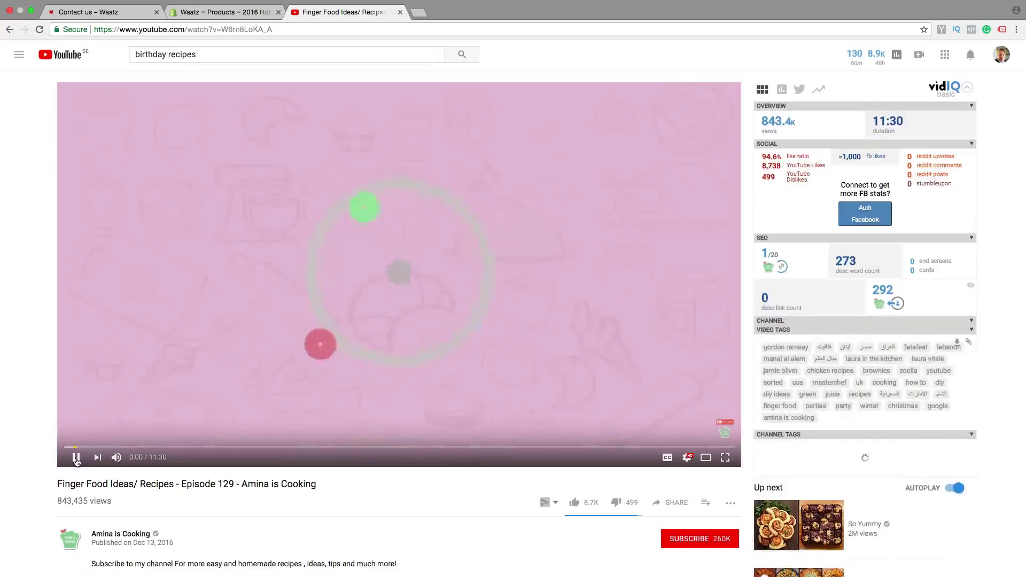
{"action": "left_click", "coordinate": [76, 457]}
{"action": "scroll", "coordinate": [41, 466], "scroll_direction": "down", "scroll_amount": 3}
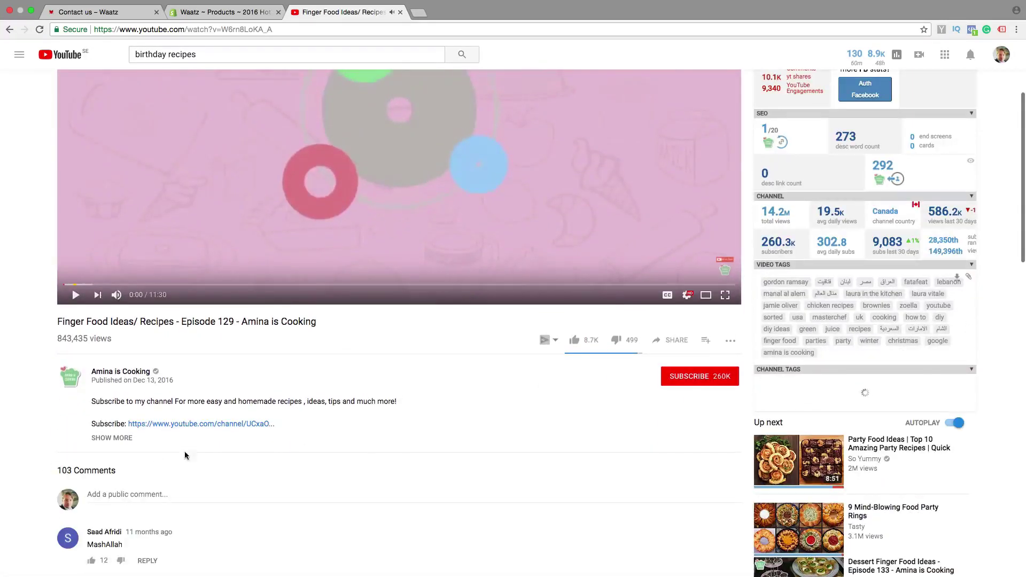
{"action": "left_click", "coordinate": [676, 342]}
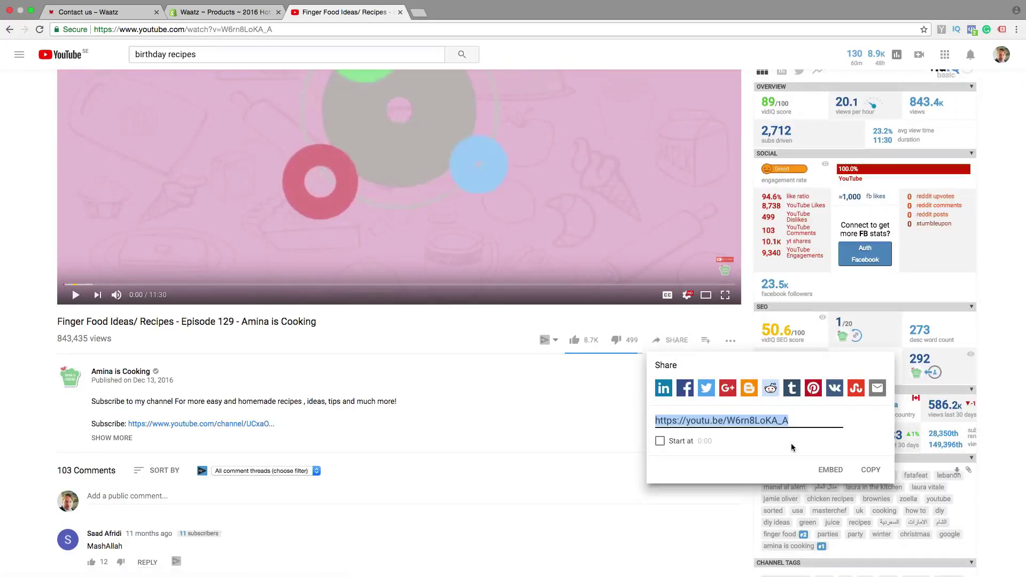
{"action": "left_click", "coordinate": [832, 473]}
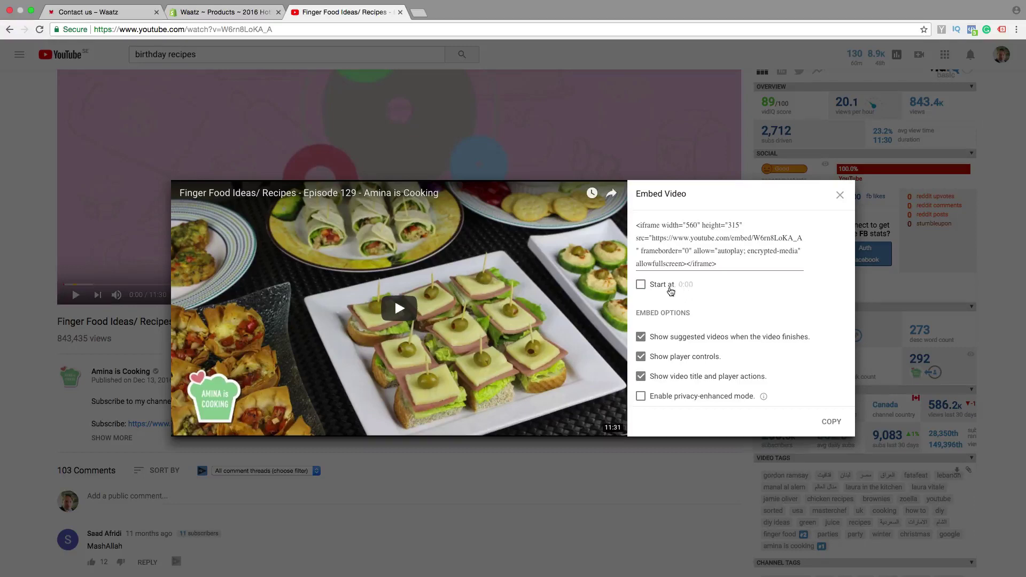
Set the embedded video to start at 1:00 and turn off suggested videos when it finishes.
{"action": "left_click", "coordinate": [641, 285]}
{"action": "left_click", "coordinate": [641, 285]}
{"action": "key", "text": "Delete"}
{"action": "type", "text": "1:00"}
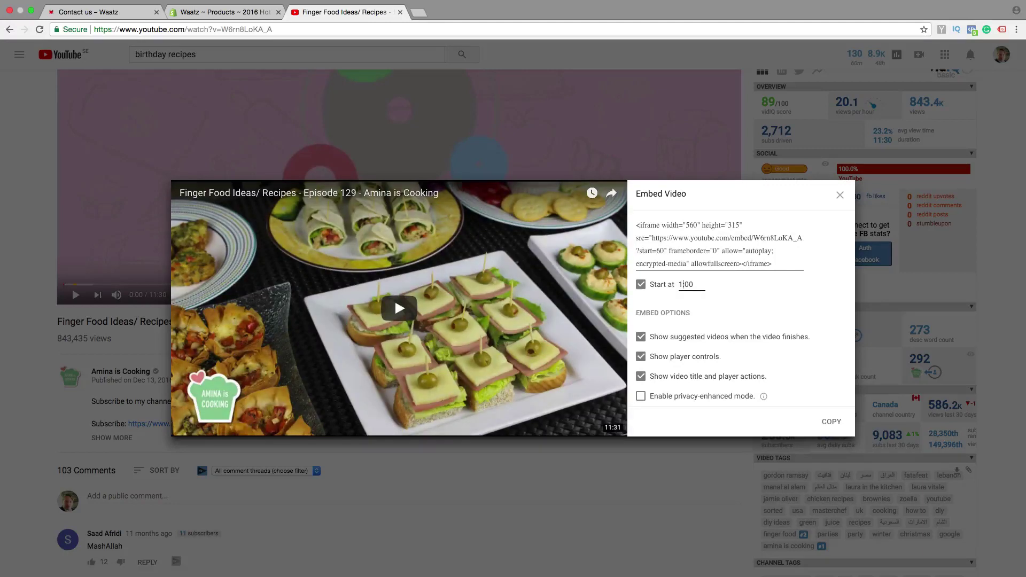
{"action": "scroll", "coordinate": [699, 295], "scroll_direction": "down", "scroll_amount": 2}
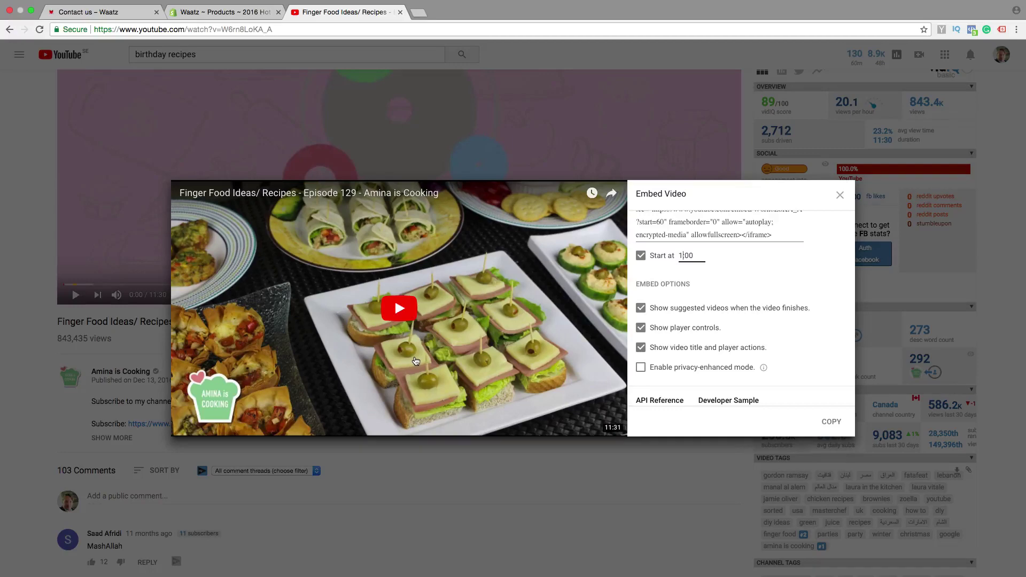
{"action": "left_click", "coordinate": [641, 309]}
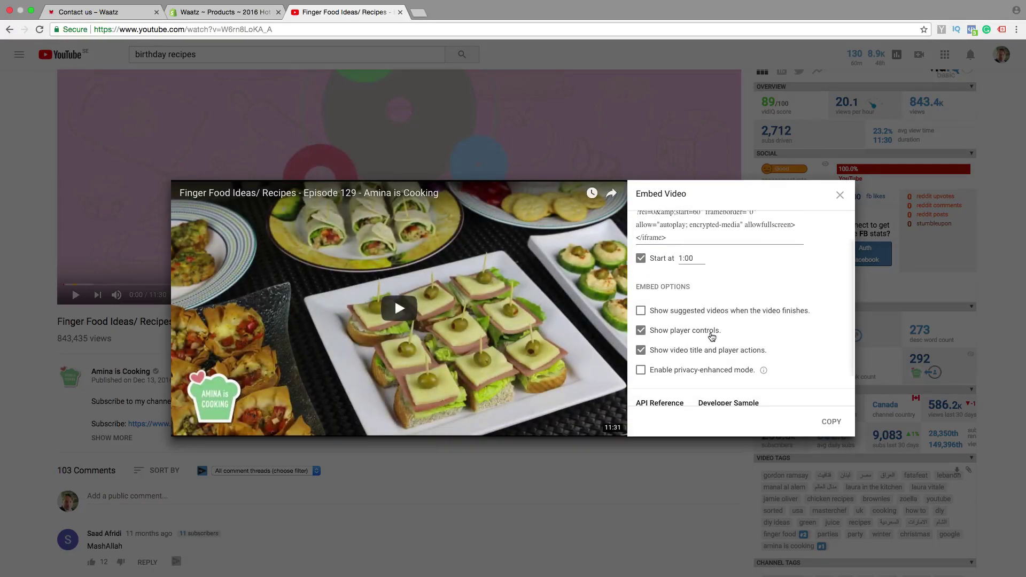
Check the explanation of privacy-enhanced mode and enable that mode for the embedded video.
{"action": "scroll", "coordinate": [708, 347], "scroll_direction": "down", "scroll_amount": 2}
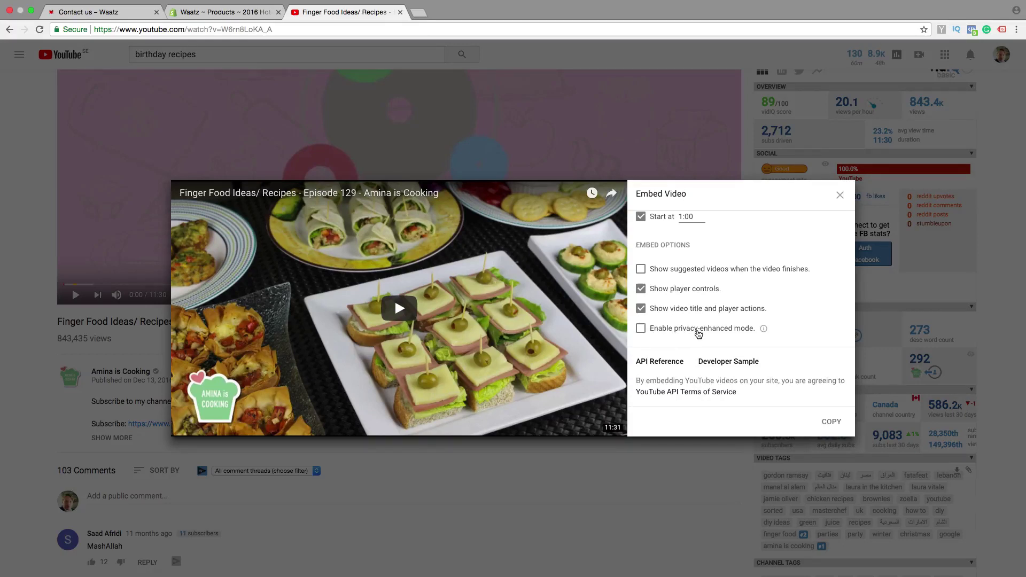
{"action": "mouse_move", "coordinate": [764, 329]}
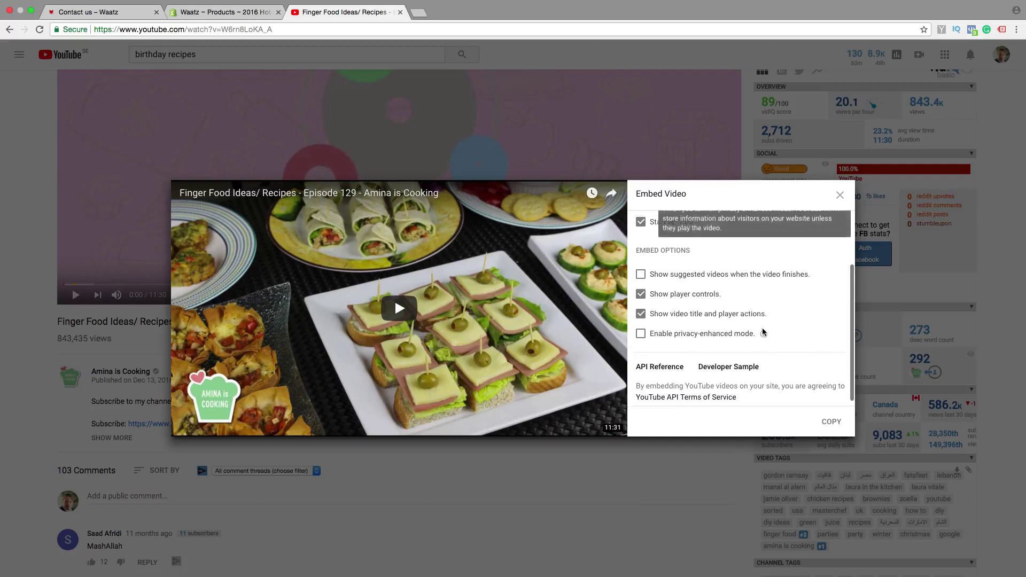
{"action": "scroll", "coordinate": [764, 332], "scroll_direction": "up", "scroll_amount": 2}
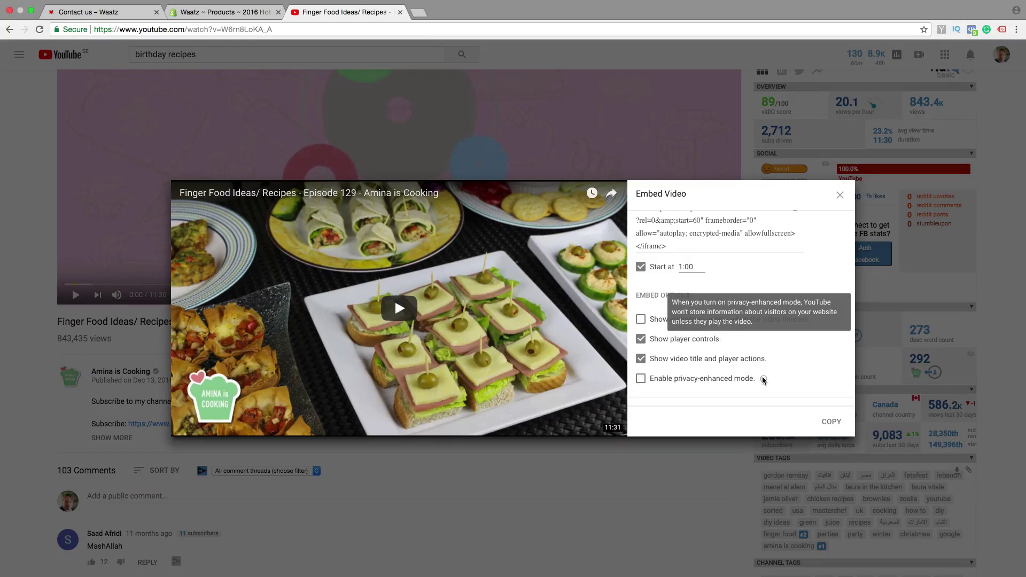
{"action": "scroll", "coordinate": [763, 379], "scroll_direction": "down", "scroll_amount": 1}
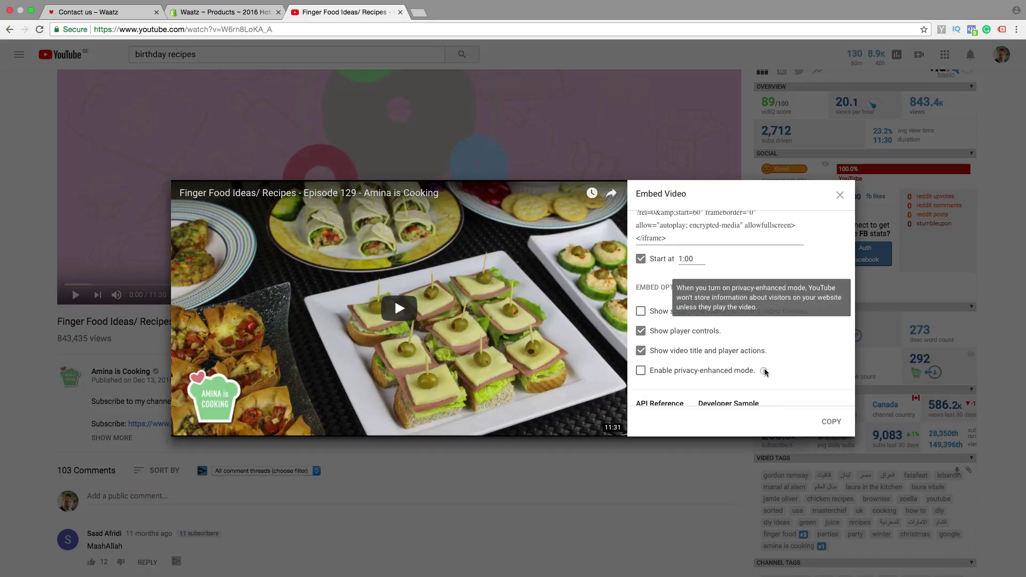
{"action": "left_click", "coordinate": [641, 370]}
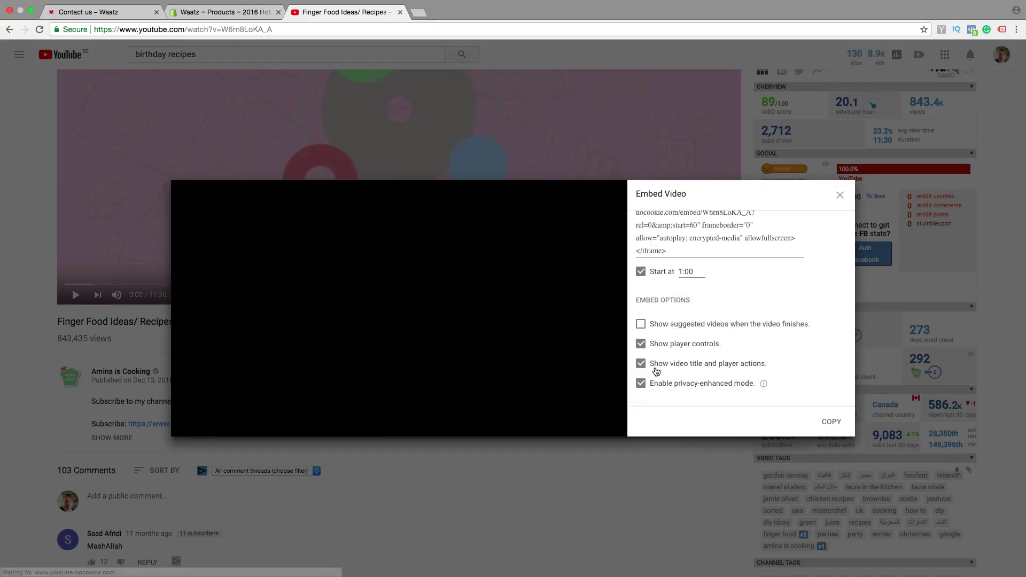
Review the remaining embed options and copy the video's iframe embed code.
{"action": "scroll", "coordinate": [663, 371], "scroll_direction": "down", "scroll_amount": 2}
{"action": "scroll", "coordinate": [663, 371], "scroll_direction": "down", "scroll_amount": 2}
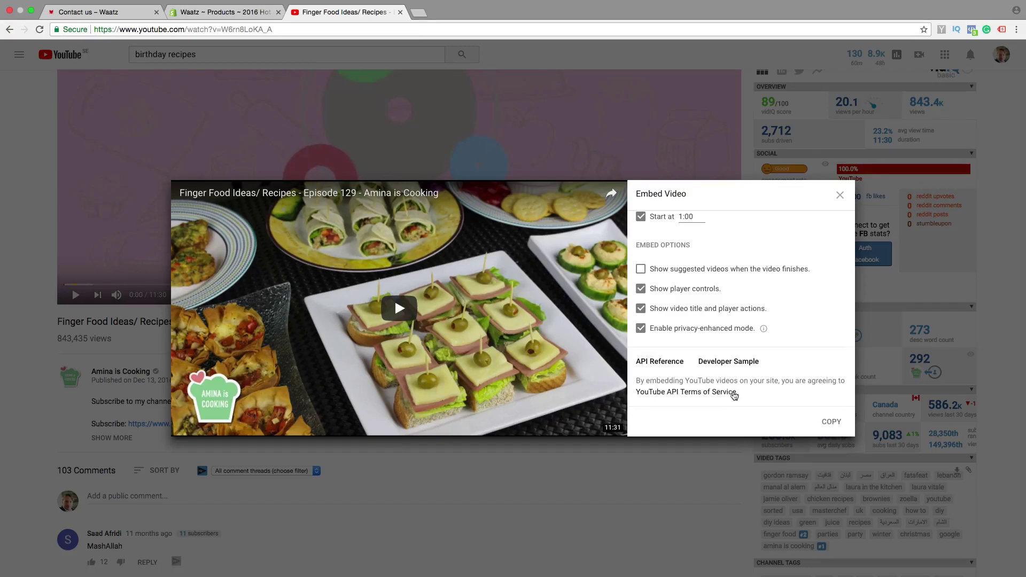
{"action": "left_click", "coordinate": [829, 423]}
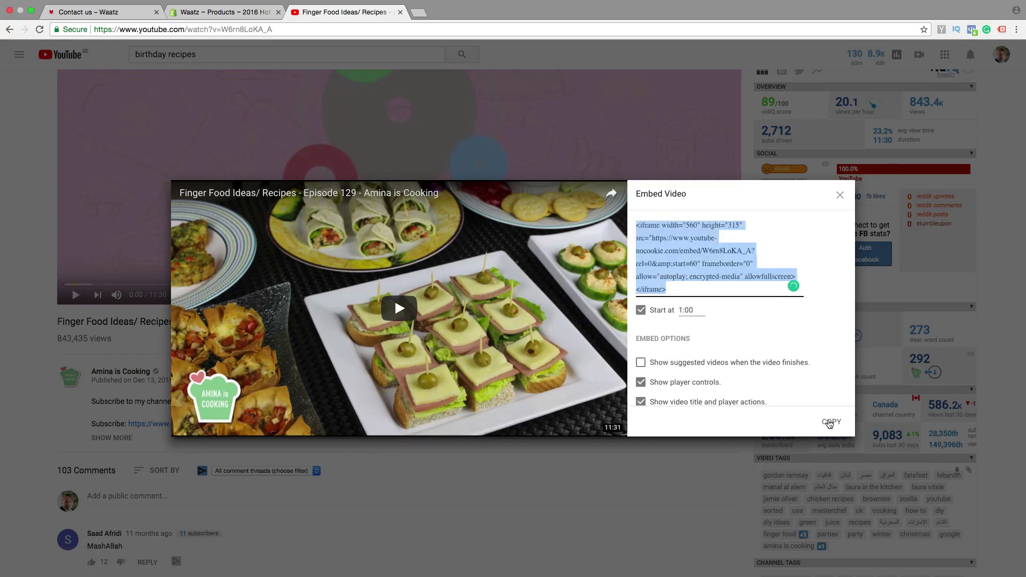
Back in the Shopify product, paste the copied embed snippet and insert the video into the description.
{"action": "left_click", "coordinate": [216, 14]}
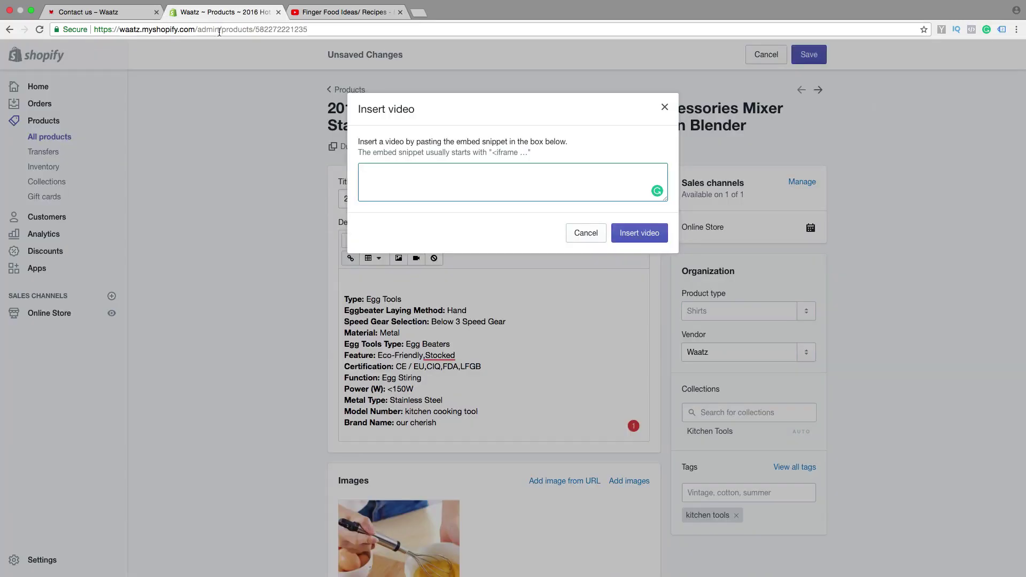
{"action": "right_click", "coordinate": [369, 180]}
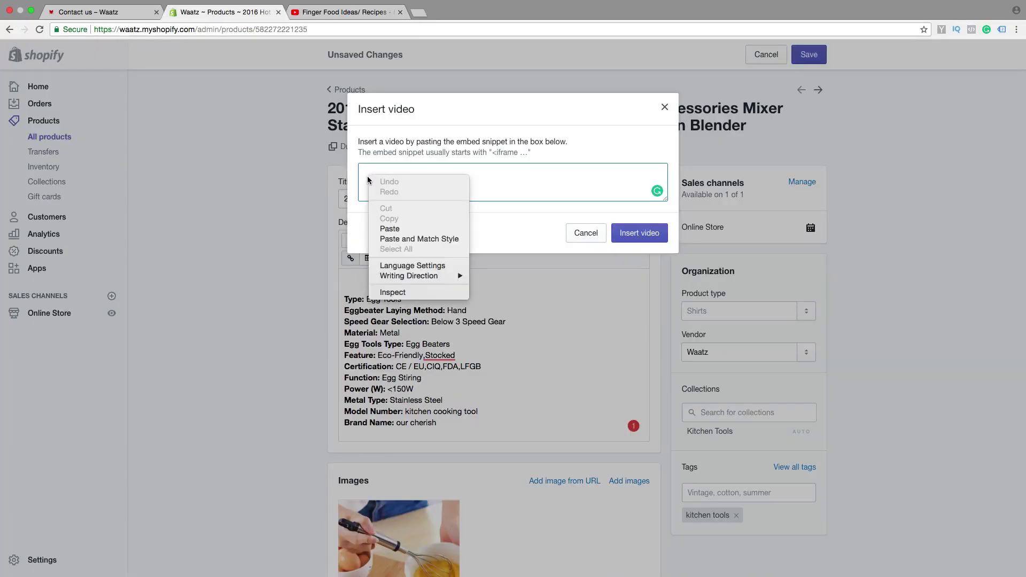
{"action": "left_click", "coordinate": [385, 229]}
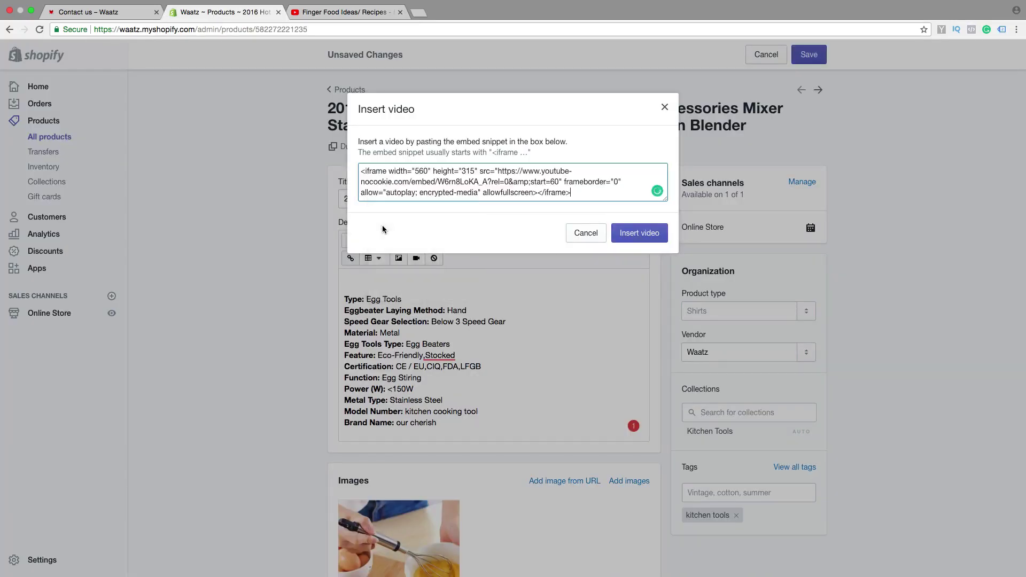
{"action": "left_click", "coordinate": [637, 234]}
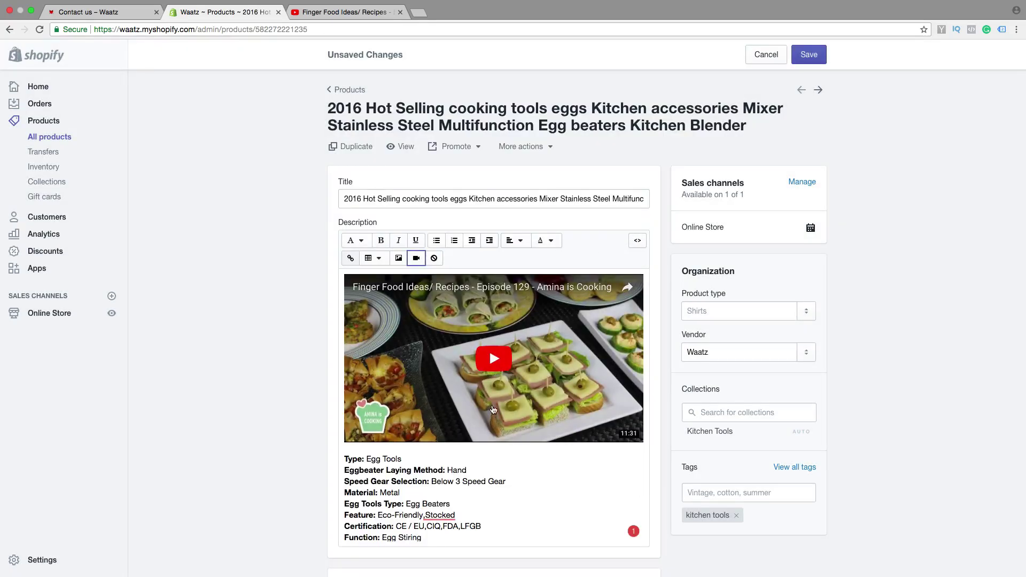
Save the product, view it on the storefront and test-play the video embedded in its description.
{"action": "left_click", "coordinate": [809, 55]}
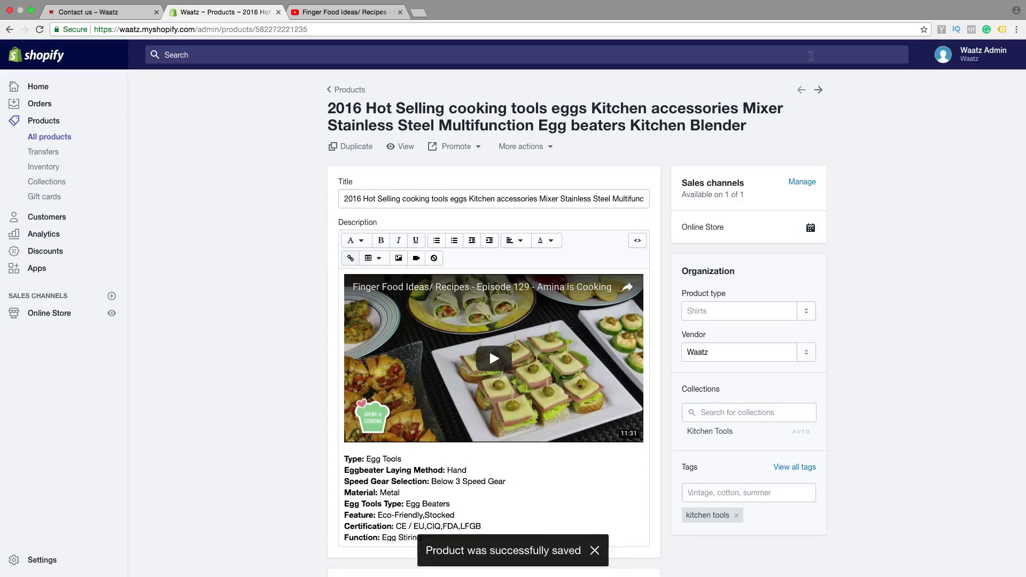
{"action": "left_click", "coordinate": [403, 149]}
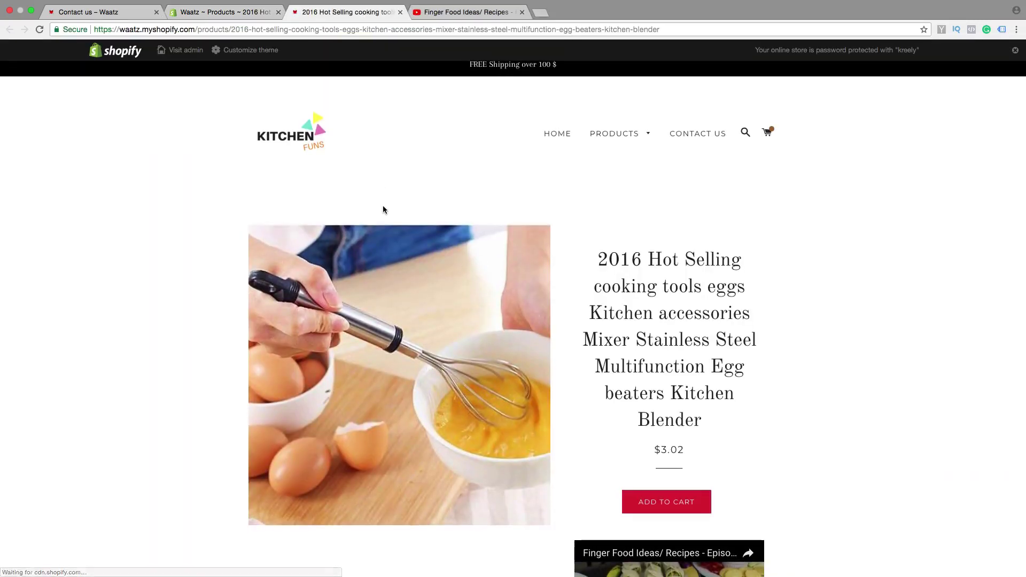
{"action": "scroll", "coordinate": [383, 209], "scroll_direction": "down", "scroll_amount": 8}
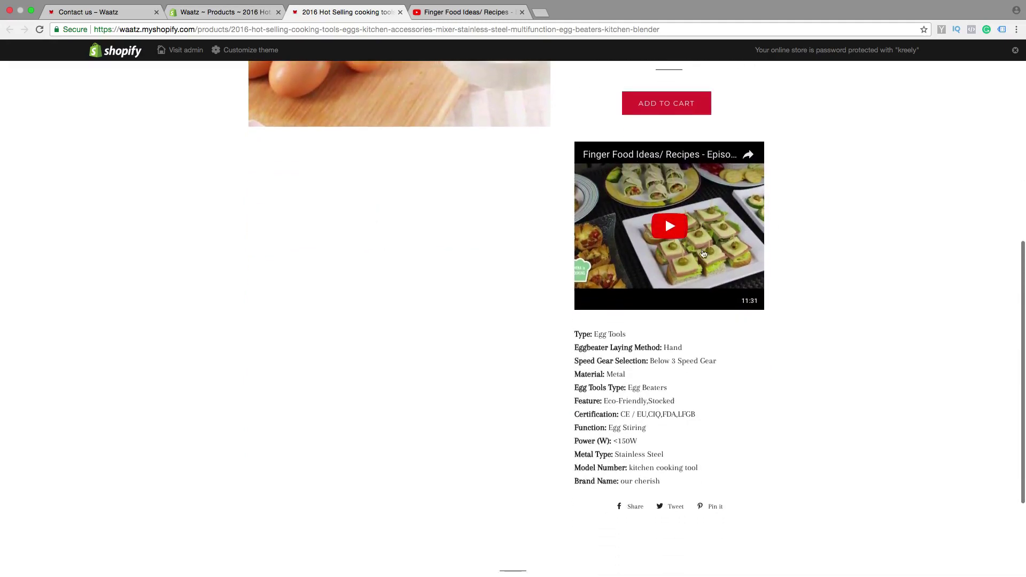
{"action": "scroll", "coordinate": [526, 253], "scroll_direction": "up", "scroll_amount": 8}
{"action": "scroll", "coordinate": [472, 291], "scroll_direction": "down", "scroll_amount": 7}
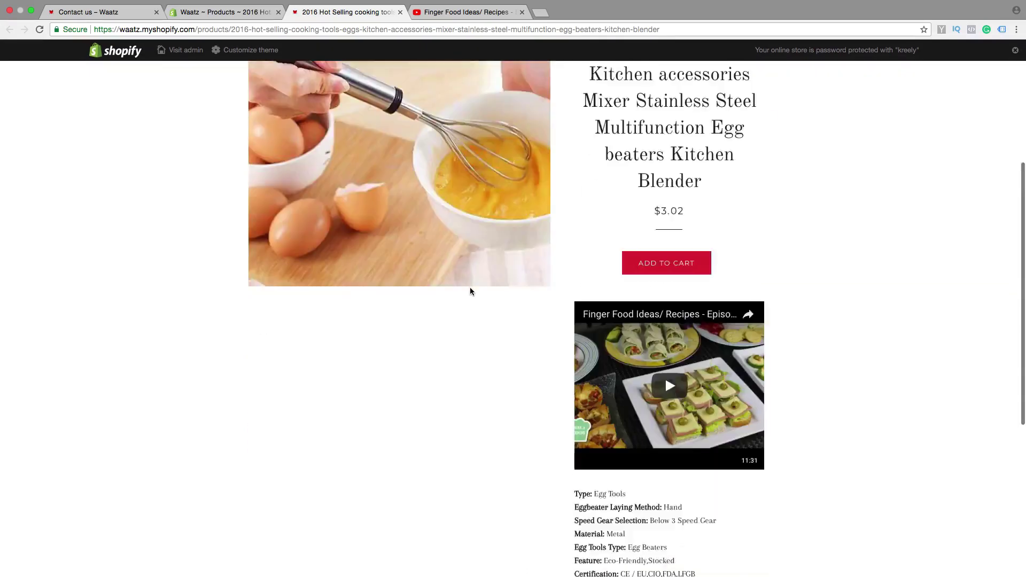
{"action": "left_click", "coordinate": [678, 279]}
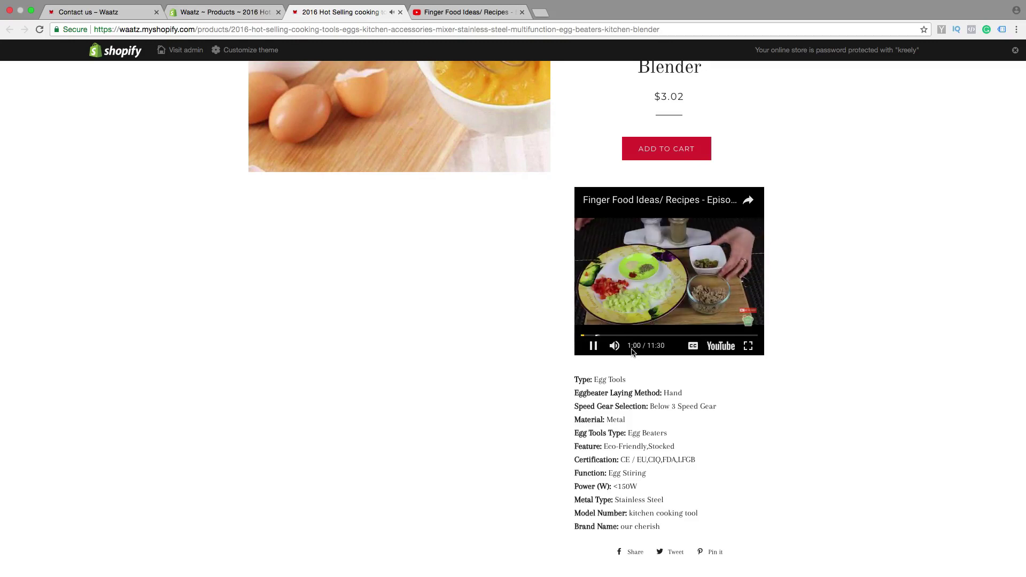
{"action": "left_click", "coordinate": [594, 346]}
From the storefront's home page, open the theme customizer and add a Video section to the home page.
{"action": "scroll", "coordinate": [561, 390], "scroll_direction": "up", "scroll_amount": 7}
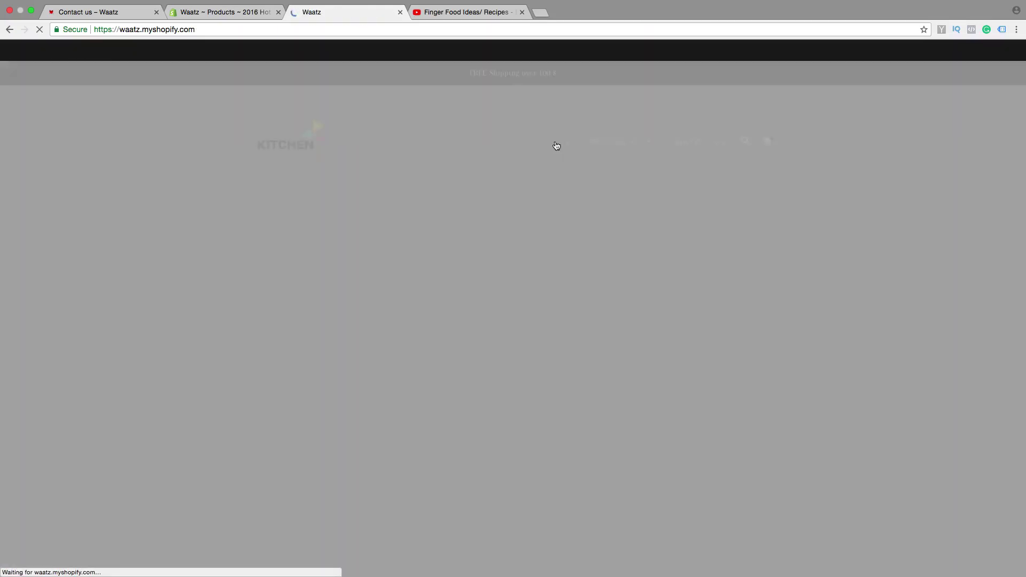
{"action": "scroll", "coordinate": [578, 241], "scroll_direction": "down", "scroll_amount": 15}
{"action": "scroll", "coordinate": [504, 264], "scroll_direction": "down", "scroll_amount": 7}
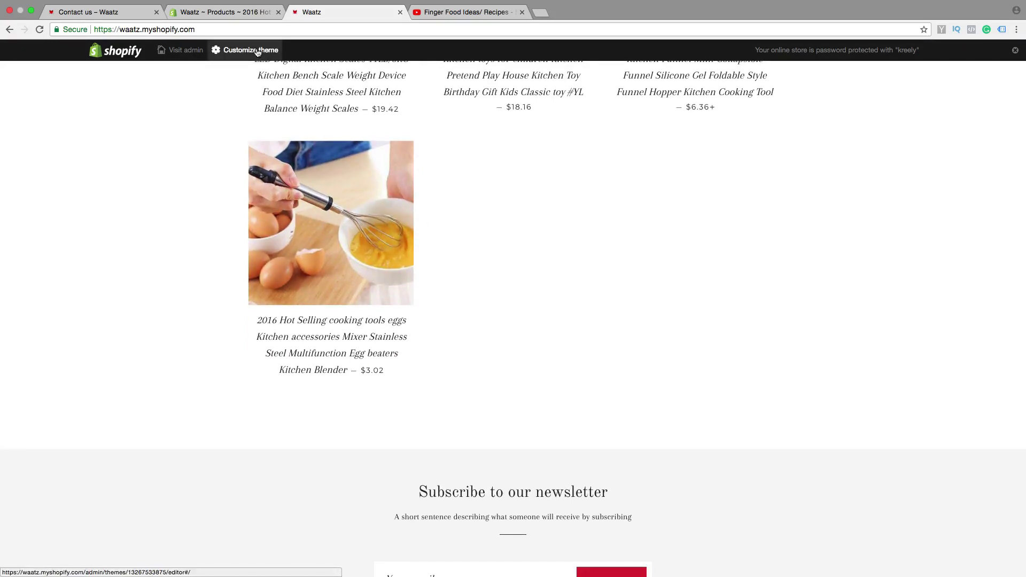
{"action": "left_click", "coordinate": [257, 51]}
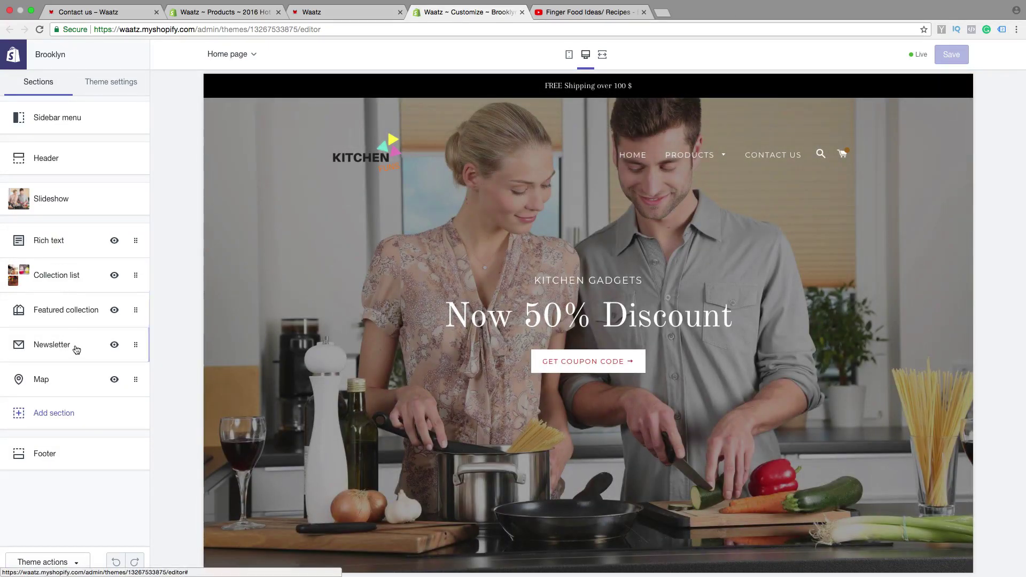
{"action": "left_click", "coordinate": [53, 412]}
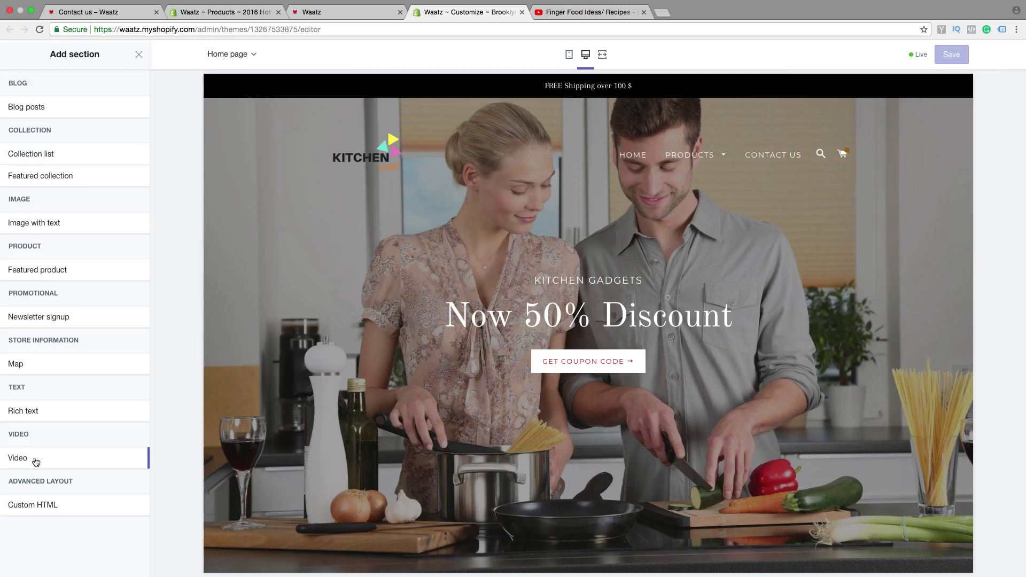
{"action": "mouse_move", "coordinate": [35, 462]}
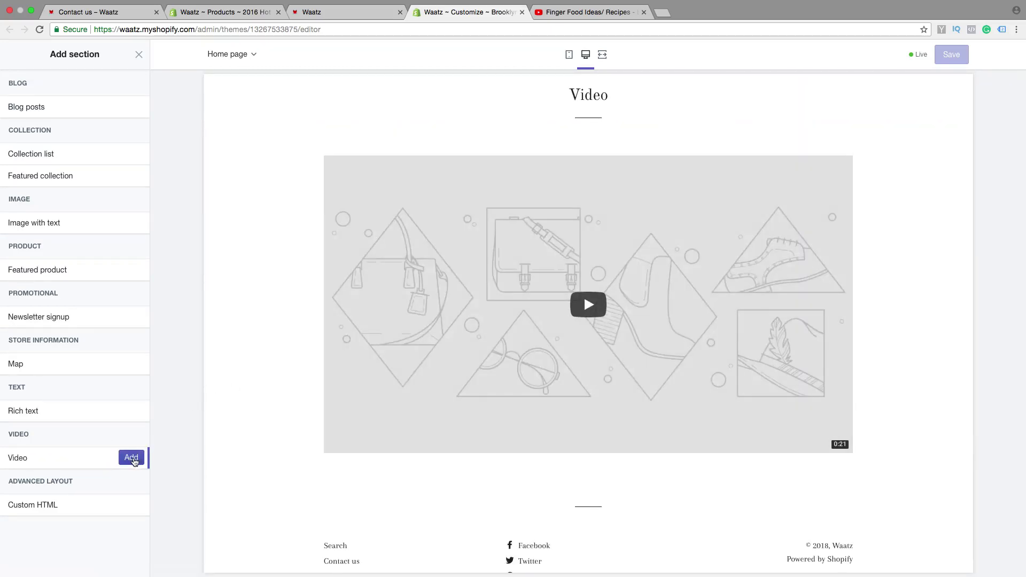
{"action": "left_click", "coordinate": [131, 459]}
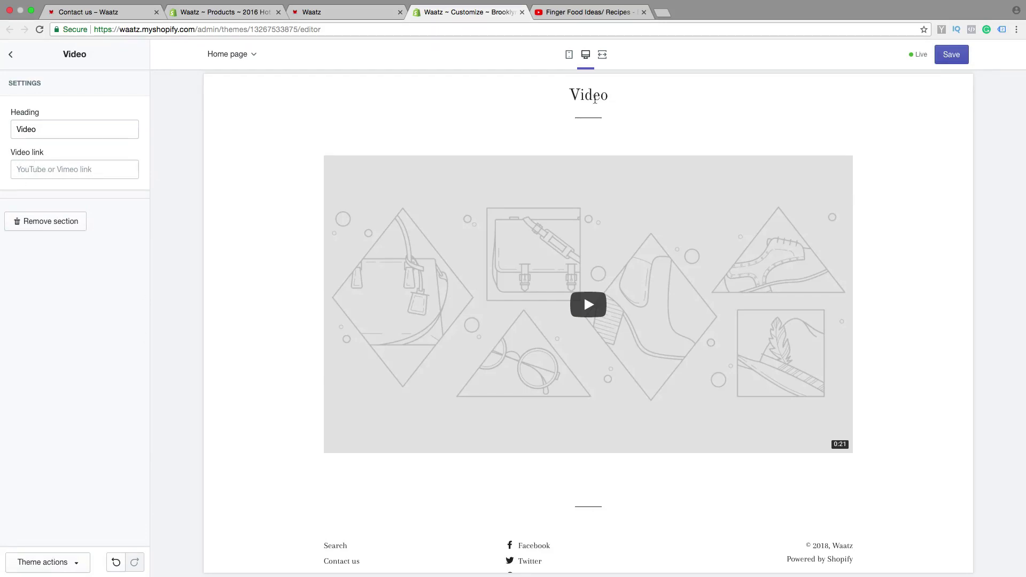
Copy the finger food video's YouTube page URL into the Video section's video link and save the theme.
{"action": "left_click", "coordinate": [599, 13]}
{"action": "left_click", "coordinate": [270, 29]}
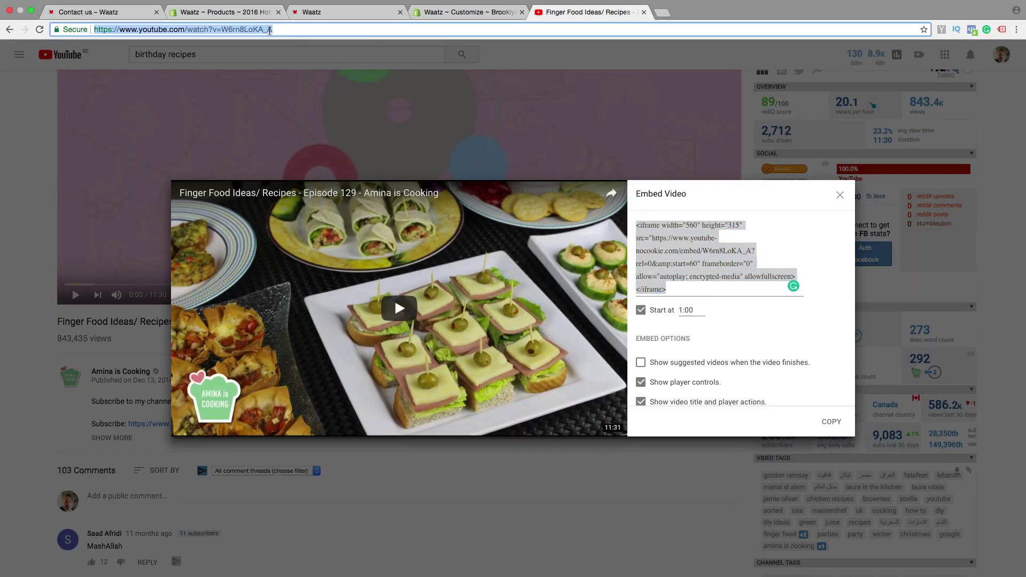
{"action": "right_click", "coordinate": [270, 29]}
{"action": "left_click", "coordinate": [281, 44]}
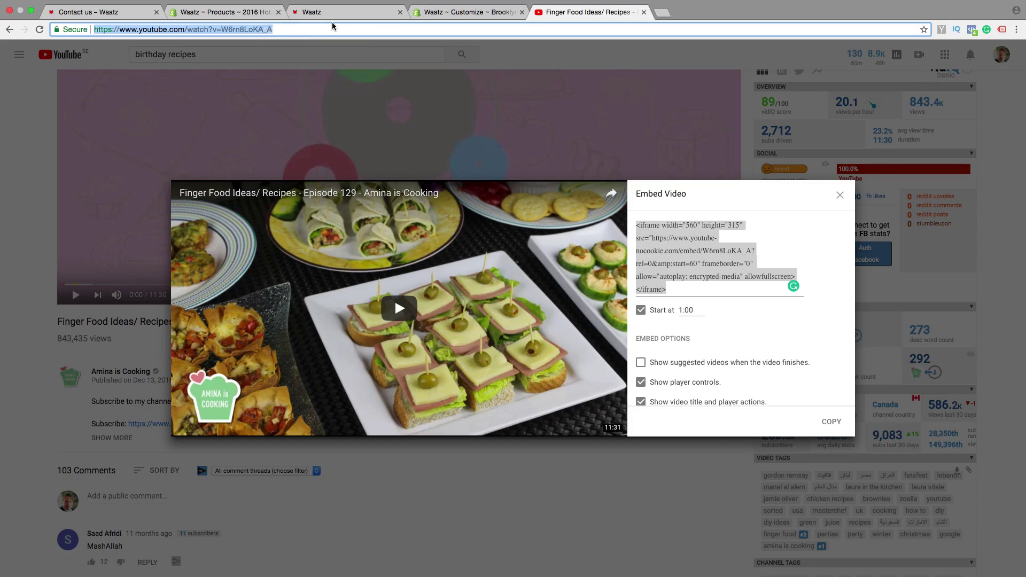
{"action": "left_click", "coordinate": [484, 12]}
{"action": "right_click", "coordinate": [70, 168]}
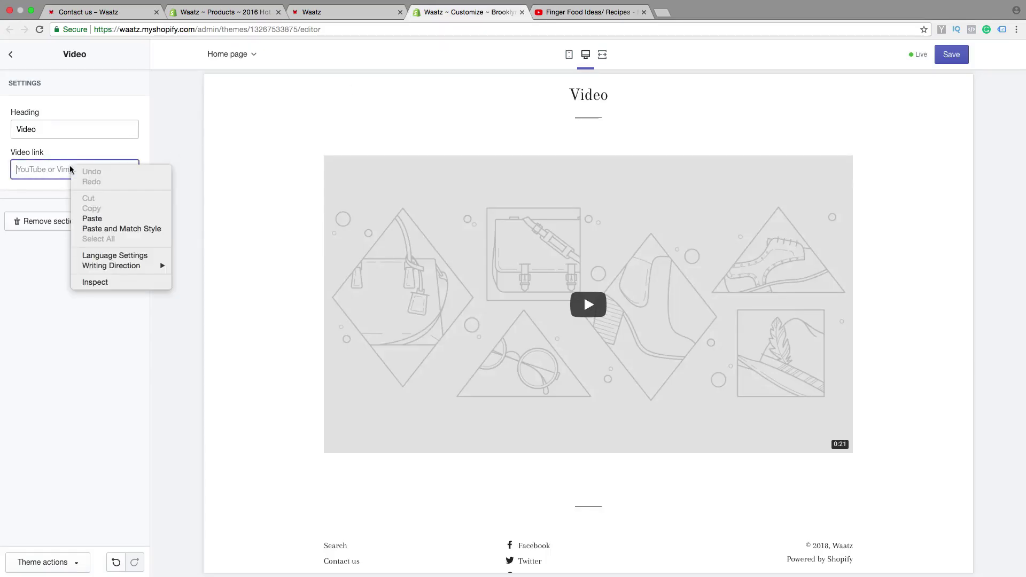
{"action": "left_click", "coordinate": [94, 218]}
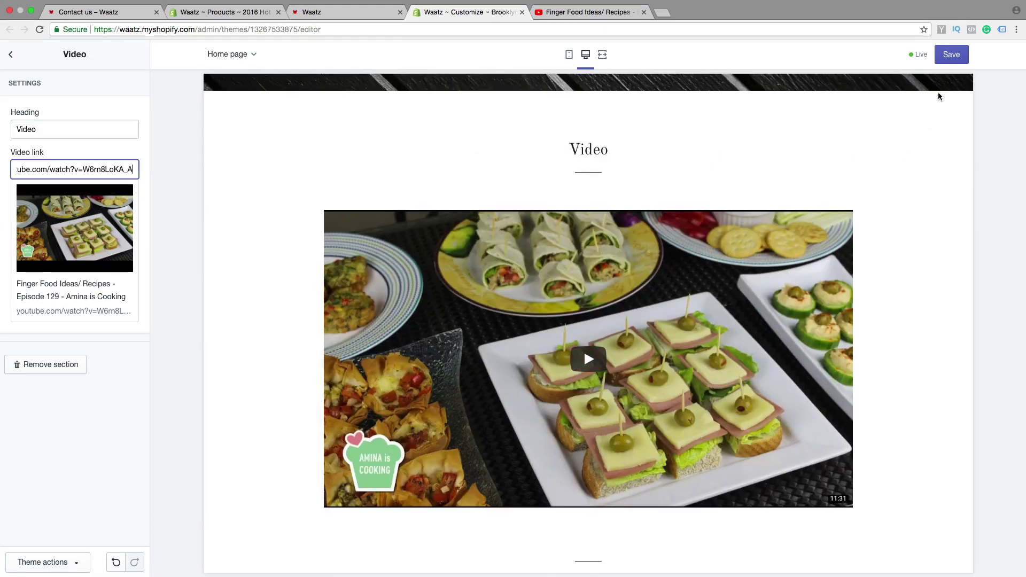
{"action": "left_click", "coordinate": [947, 57]}
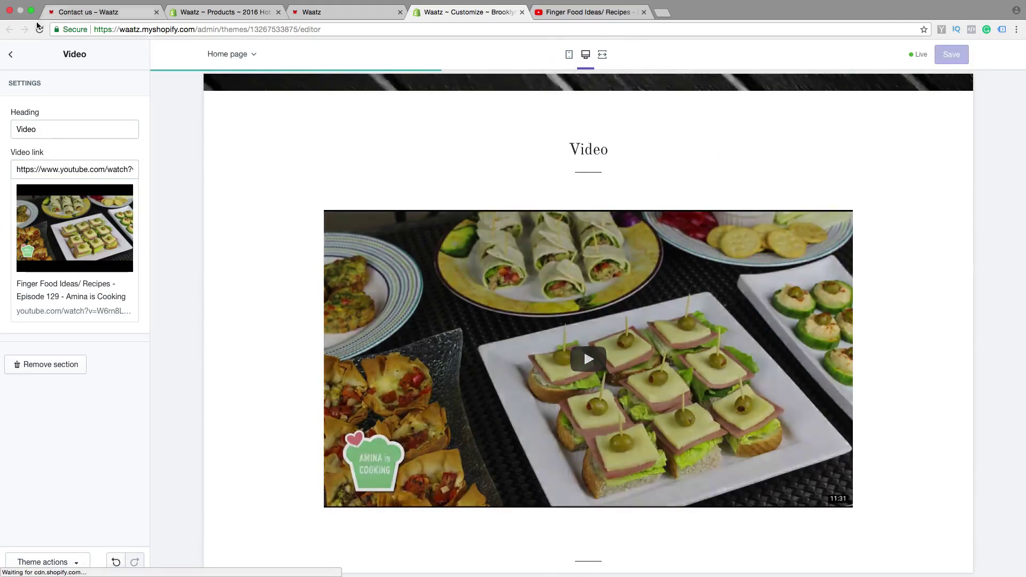
Return to the section list and move the Video section above Newsletter, directly below Featured collection.
{"action": "left_click", "coordinate": [15, 56]}
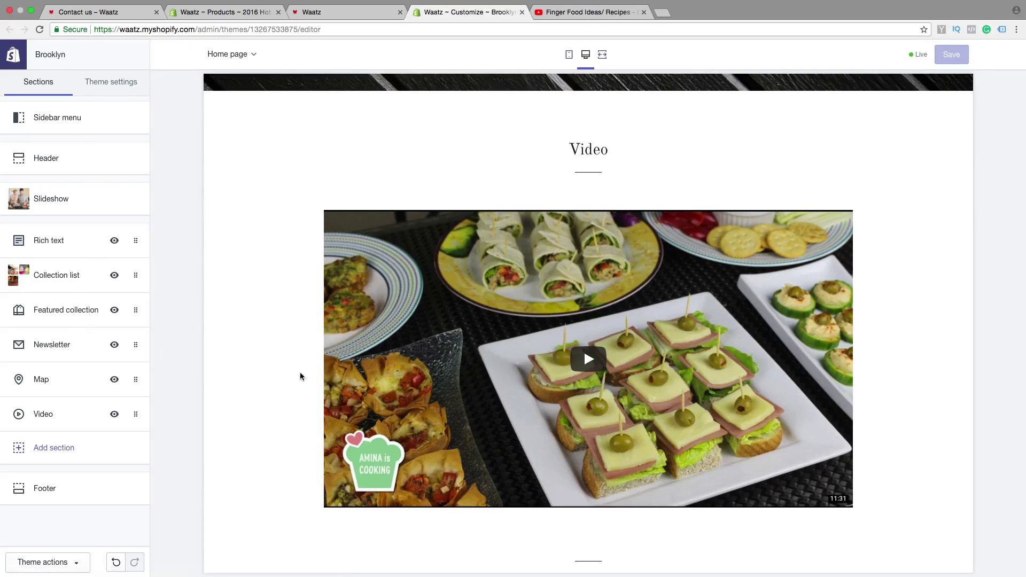
{"action": "scroll", "coordinate": [299, 377], "scroll_direction": "up", "scroll_amount": 15}
{"action": "scroll", "coordinate": [300, 377], "scroll_direction": "down", "scroll_amount": 7}
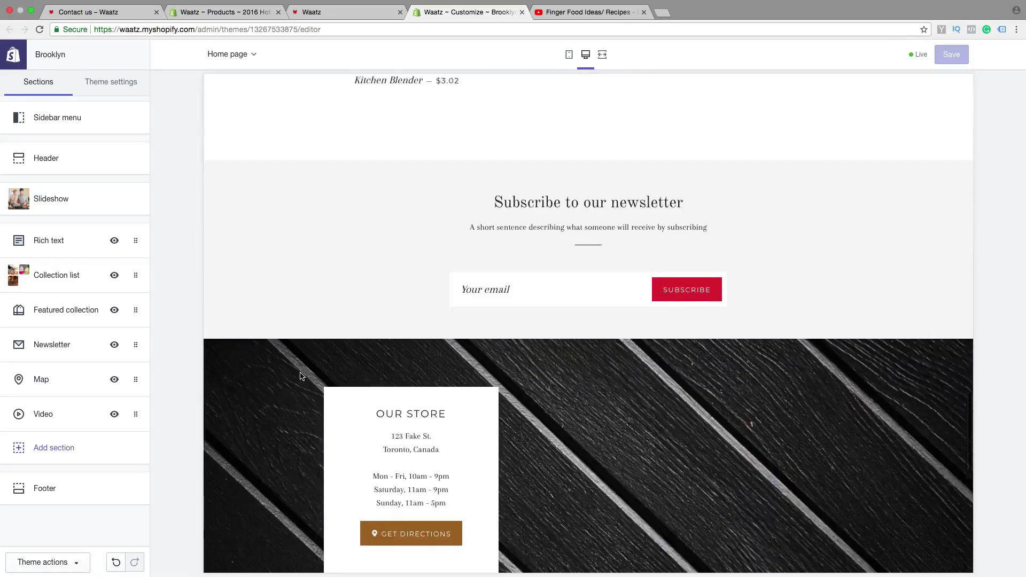
{"action": "scroll", "coordinate": [325, 375], "scroll_direction": "up", "scroll_amount": 5}
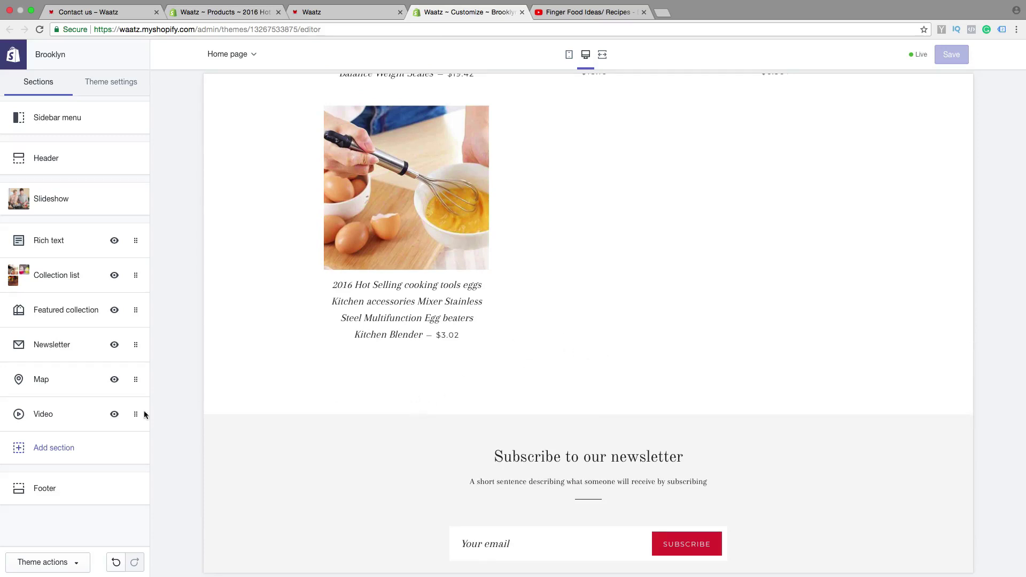
{"action": "left_click_drag", "start_coordinate": [78, 420], "coordinate": [71, 343]}
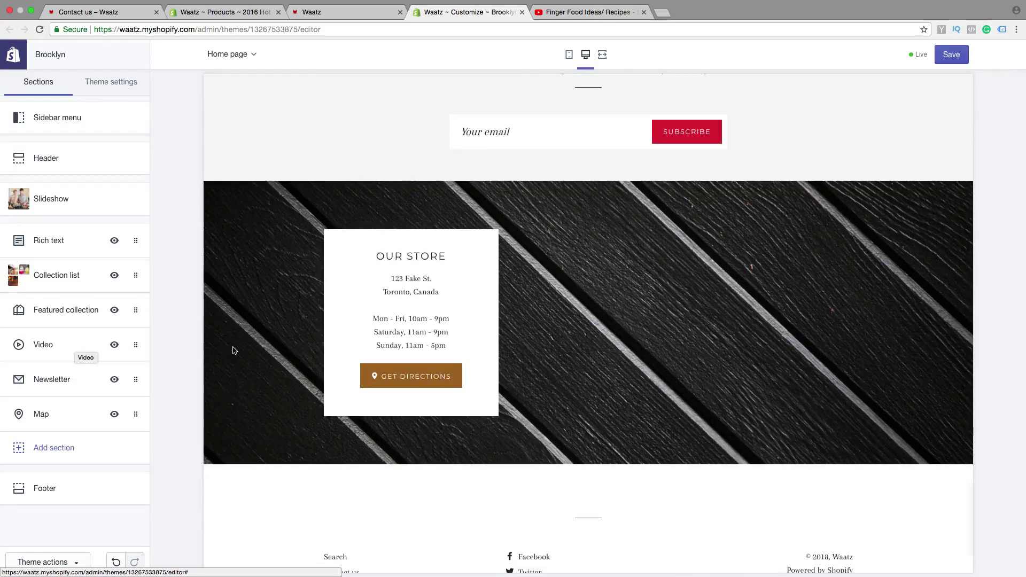
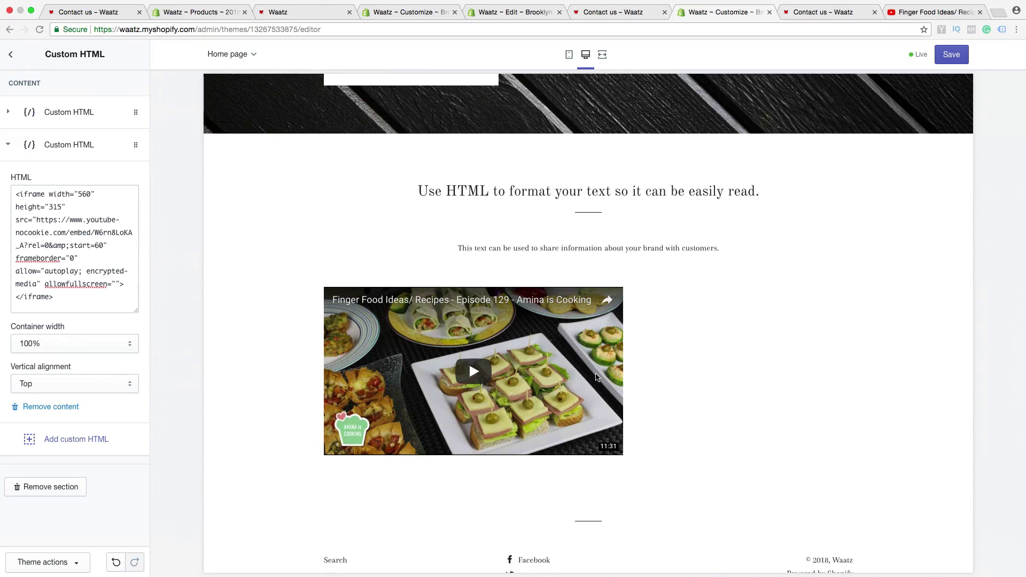
Insert <div style="text-align: center;"> before the iframe code in the second Custom HTML block to centre the video.
{"action": "left_click", "coordinate": [15, 194]}
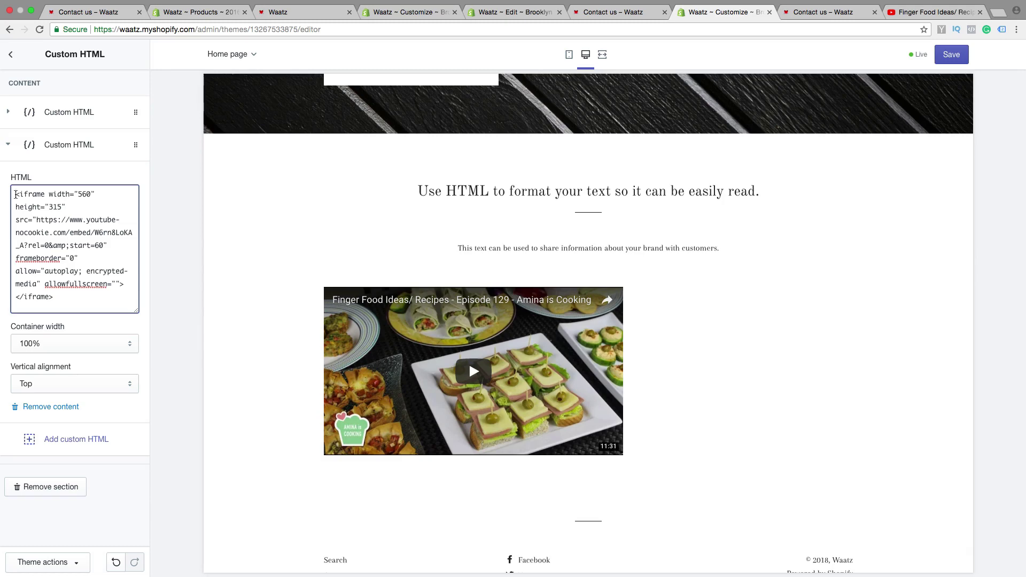
{"action": "type", "text": "</iframe><div style=\"text-align: center;\">"}
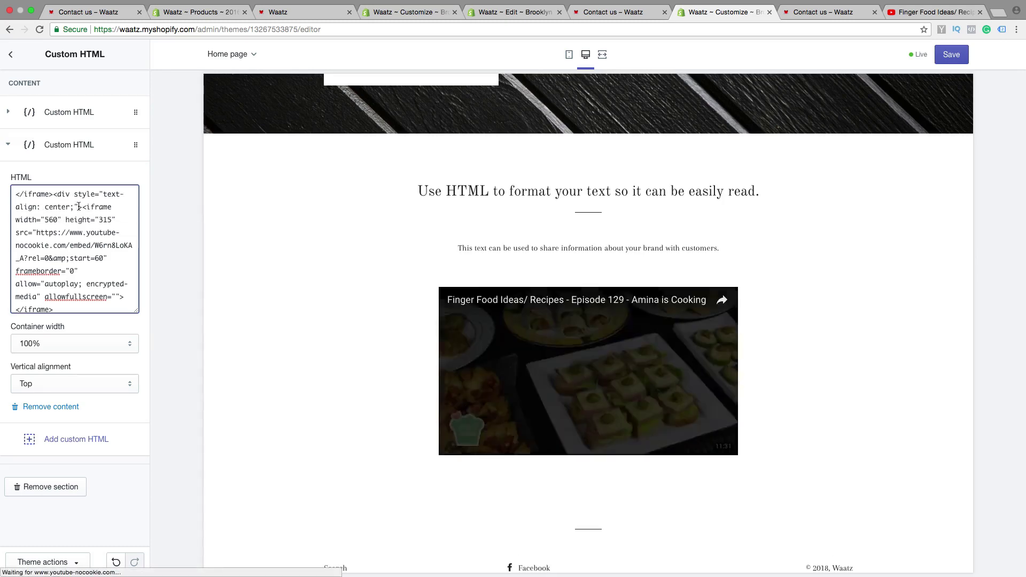
{"action": "left_click_drag", "start_coordinate": [82, 207], "coordinate": [18, 194]}
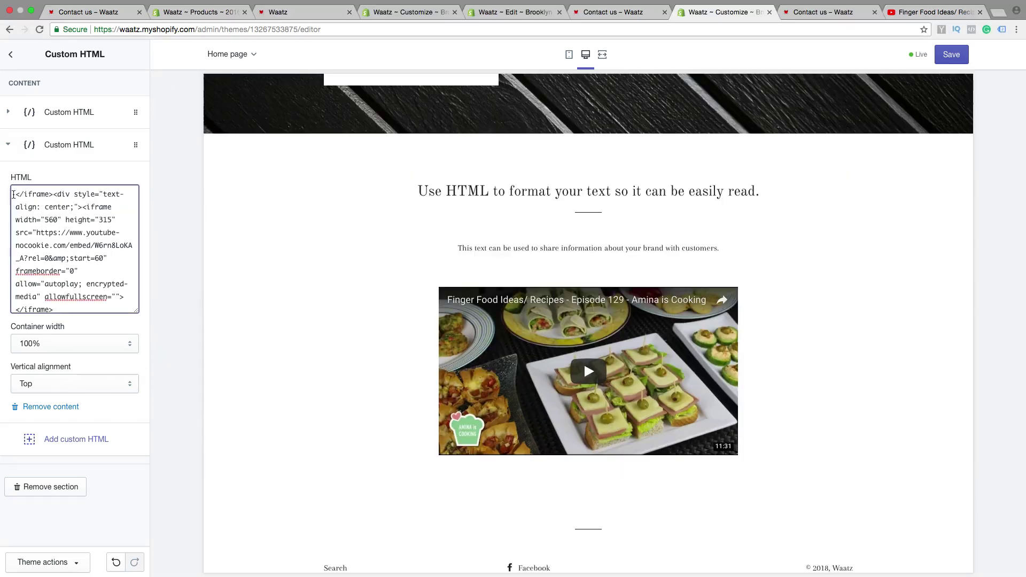
{"action": "left_click_drag", "start_coordinate": [15, 194], "coordinate": [81, 206]}
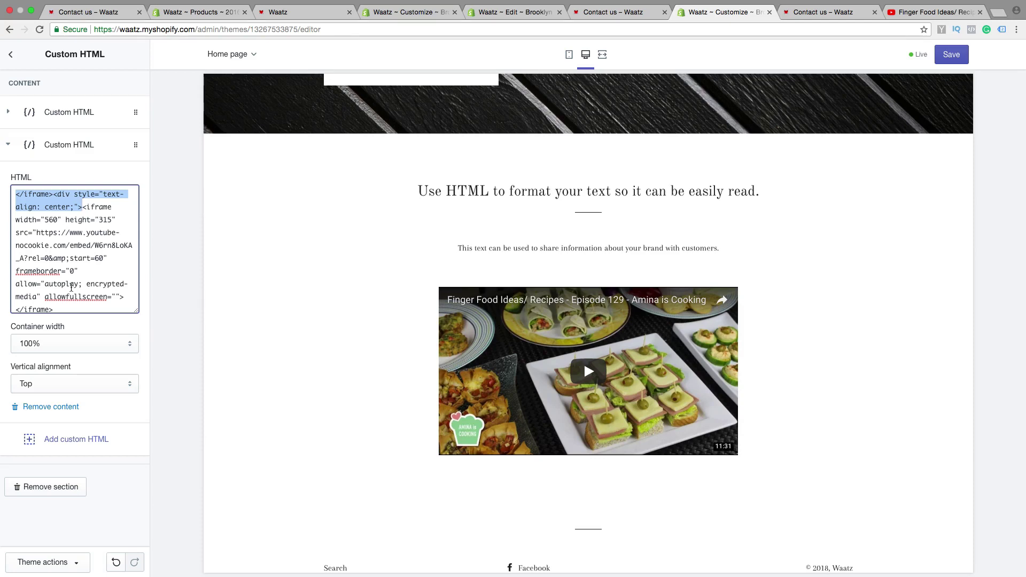
{"action": "left_click", "coordinate": [84, 208]}
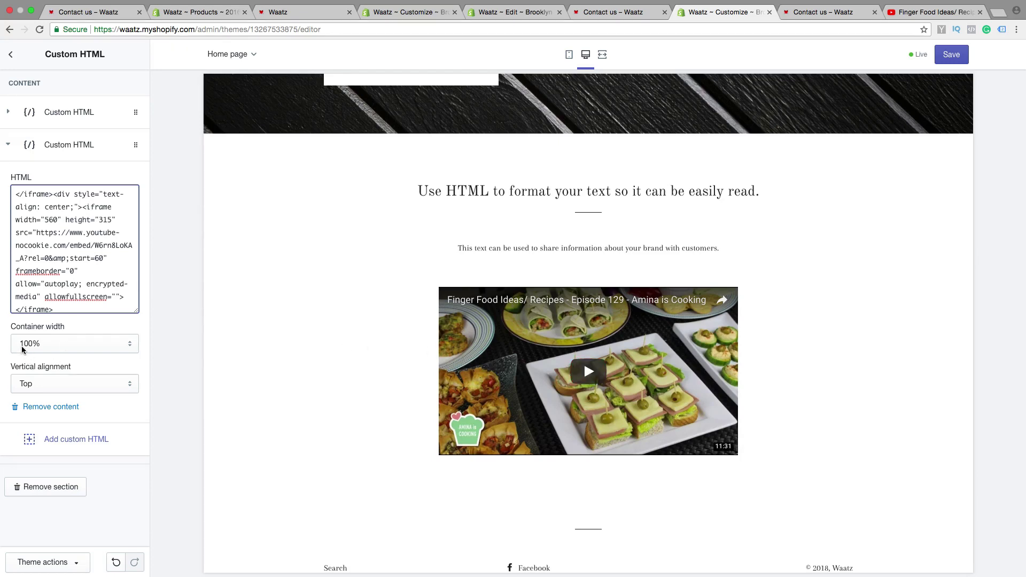
Try a 25% container width for the video block, set it back to 100% and look at the vertical alignment options.
{"action": "left_click", "coordinate": [59, 345]}
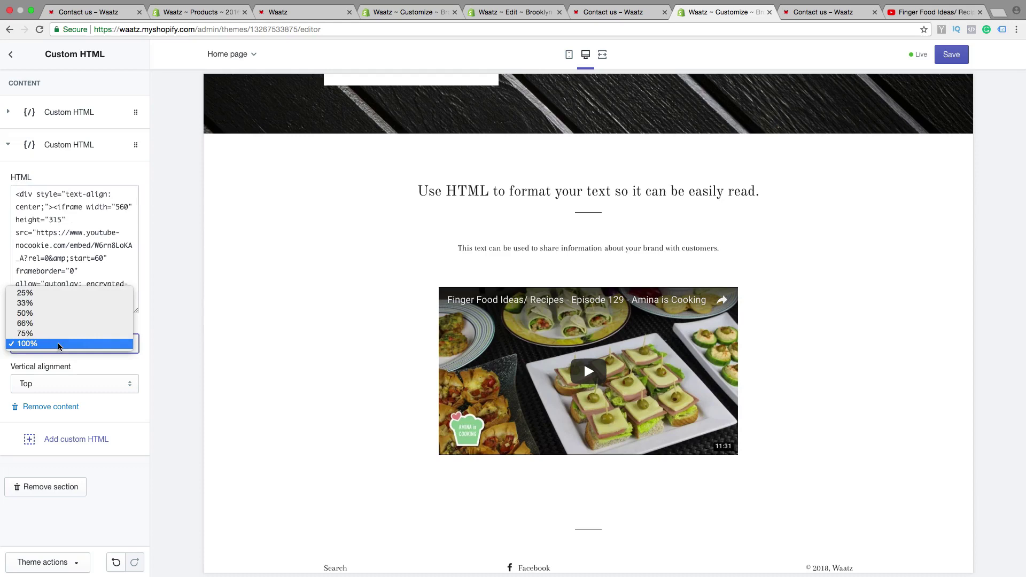
{"action": "left_click", "coordinate": [52, 295]}
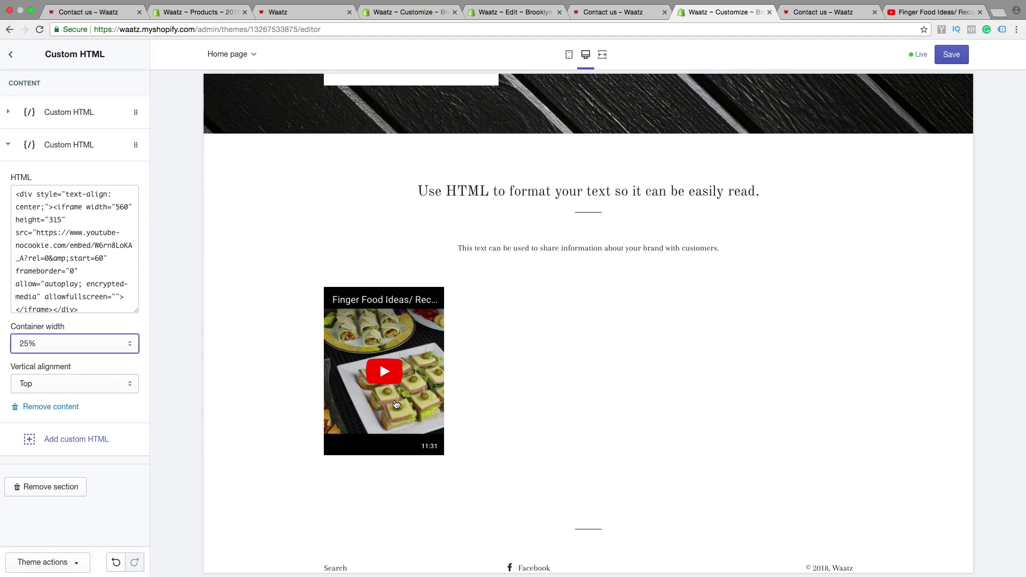
{"action": "left_click", "coordinate": [90, 347]}
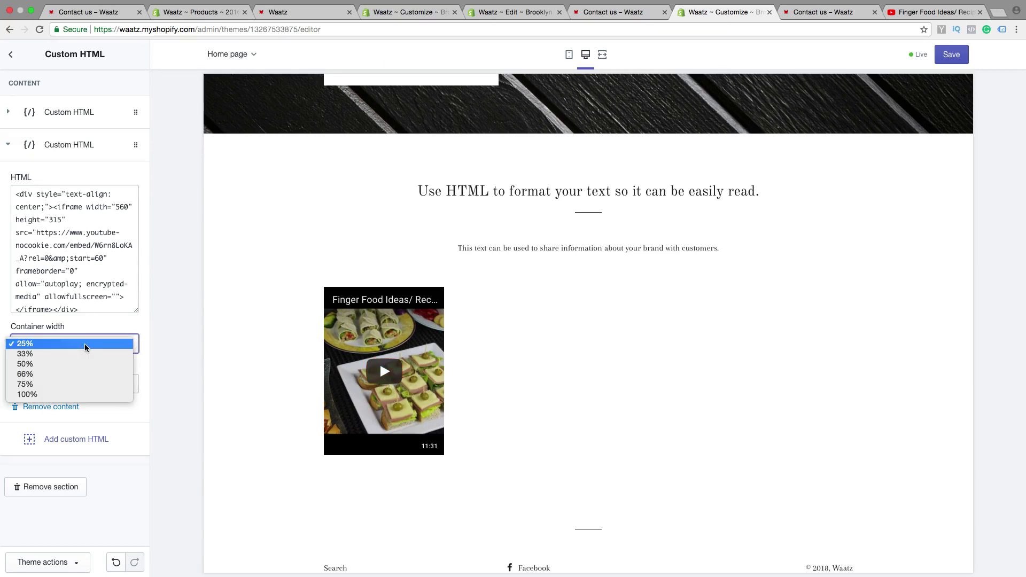
{"action": "left_click", "coordinate": [75, 396]}
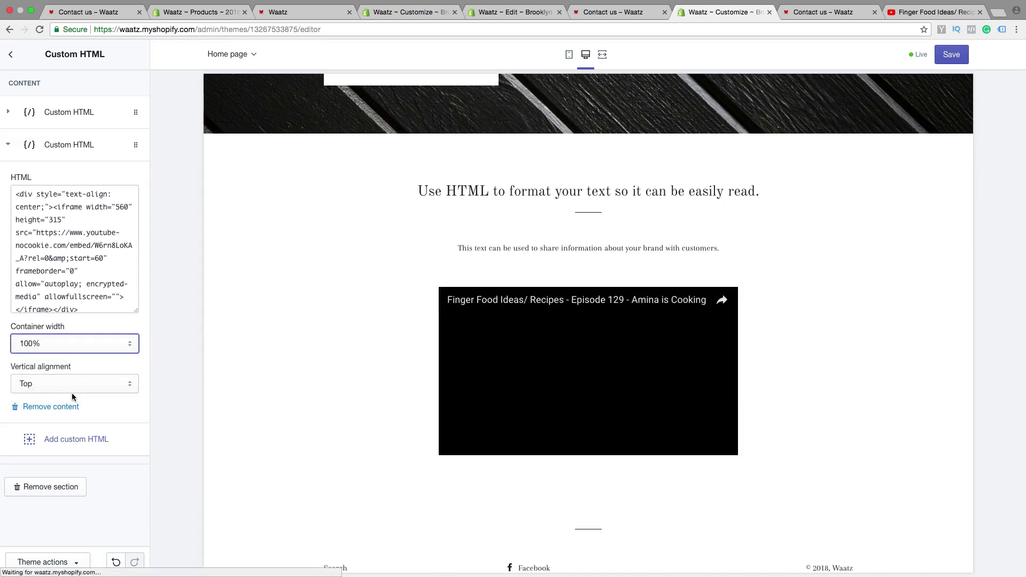
{"action": "left_click", "coordinate": [88, 373]}
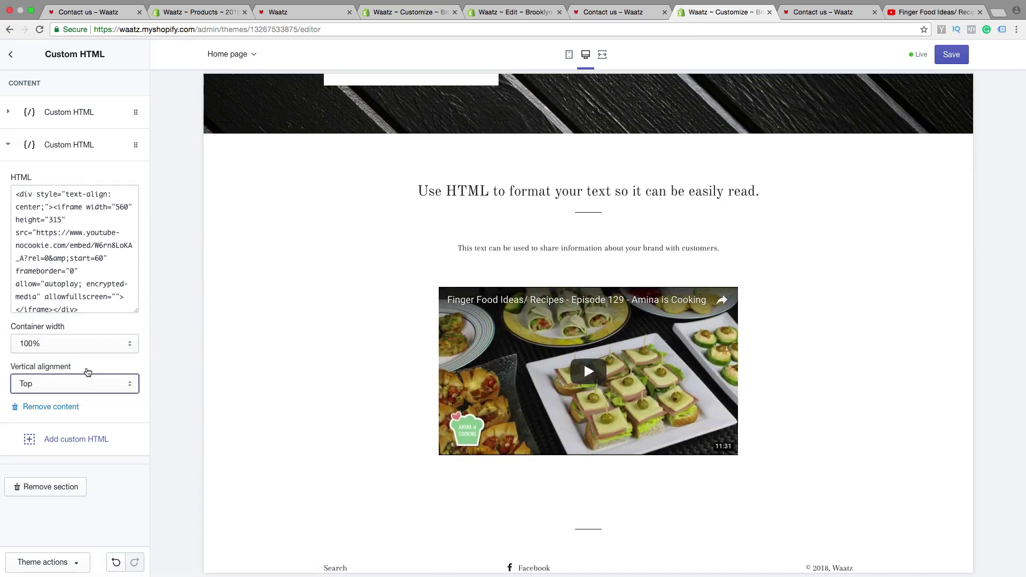
{"action": "left_click", "coordinate": [59, 380]}
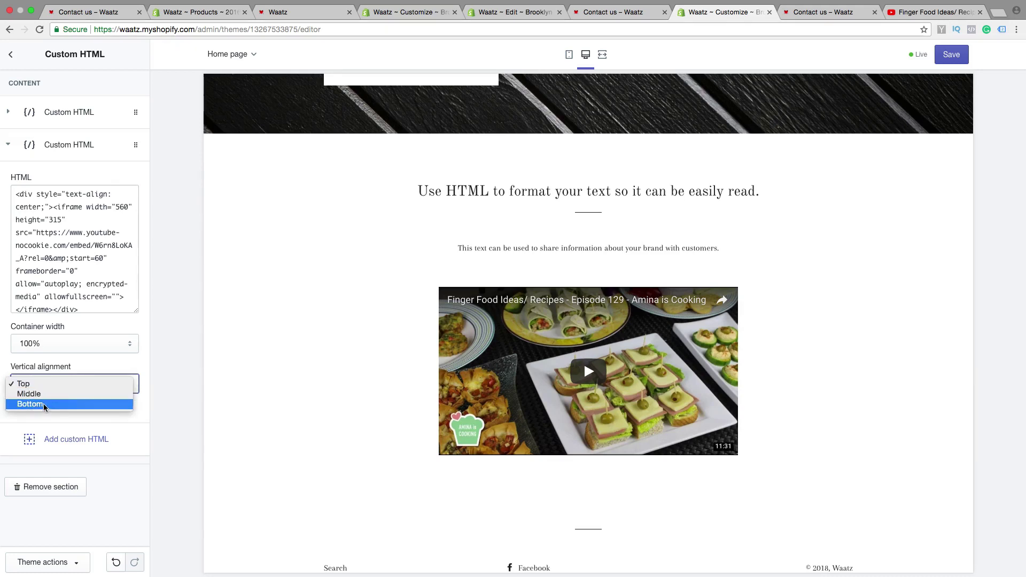
{"action": "left_click", "coordinate": [92, 365]}
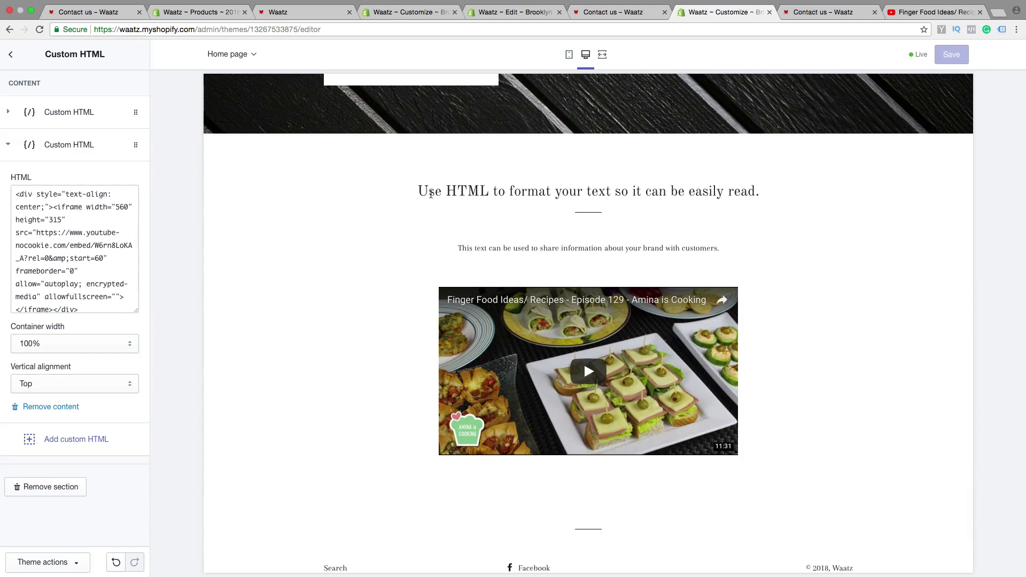
Remove the first Custom HTML content block, which holds the placeholder heading and text above the video.
{"action": "left_click", "coordinate": [7, 113]}
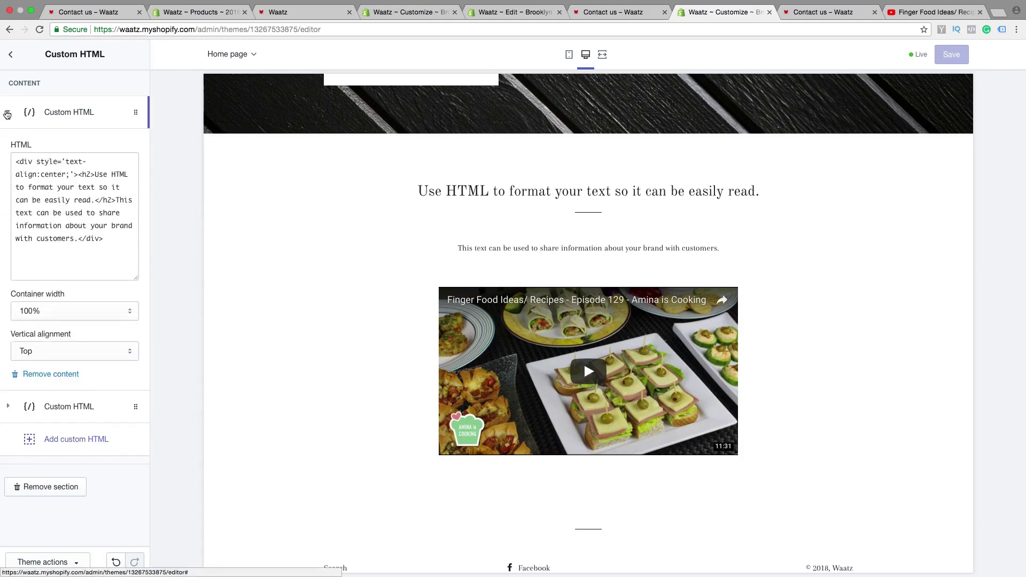
{"action": "left_click", "coordinate": [32, 374]}
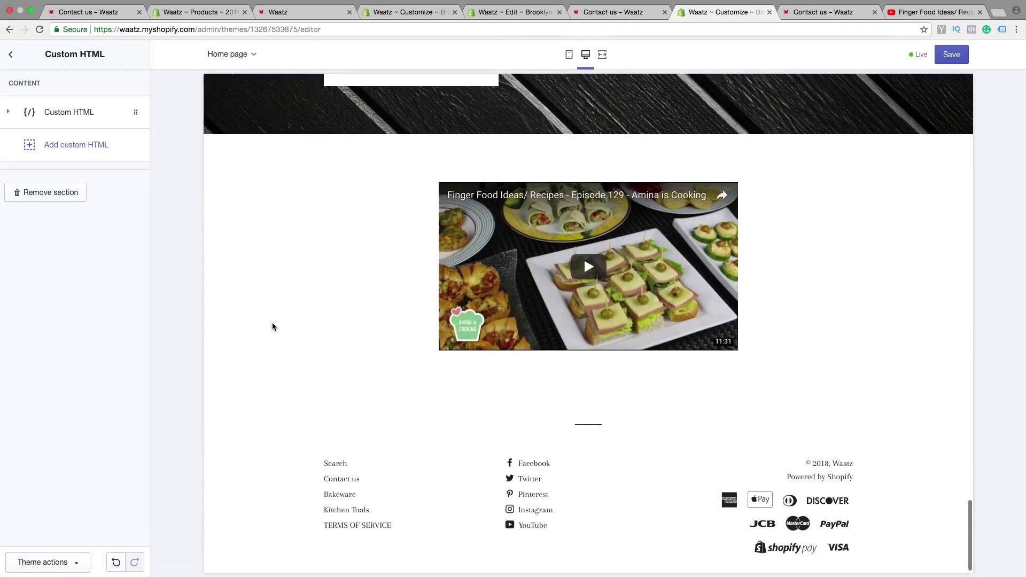
Check the centred video in the Custom HTML section on the home page and save the theme changes.
{"action": "scroll", "coordinate": [272, 326], "scroll_direction": "up", "scroll_amount": 3}
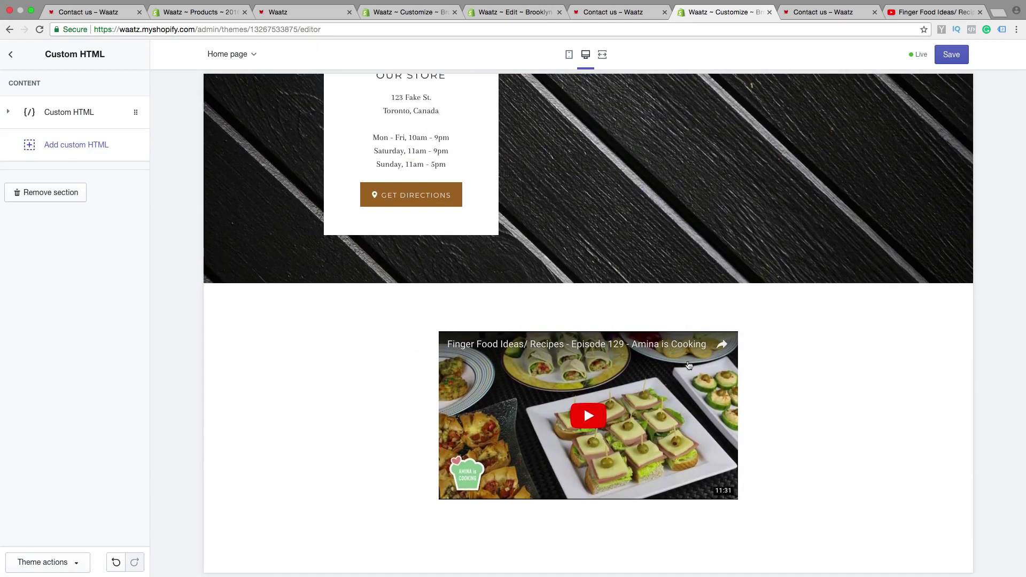
{"action": "scroll", "coordinate": [255, 252], "scroll_direction": "down", "scroll_amount": 1}
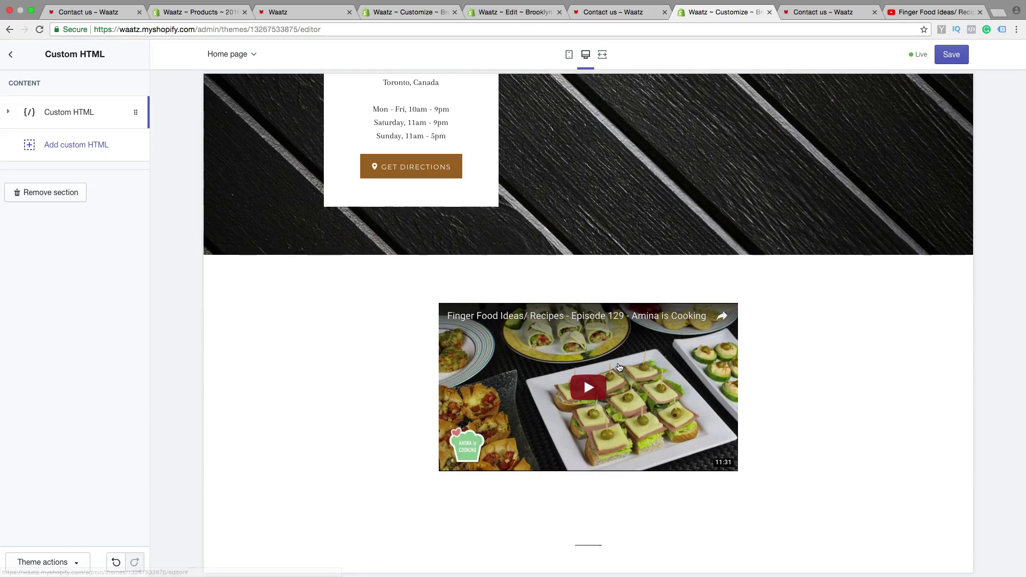
{"action": "left_click", "coordinate": [953, 55]}
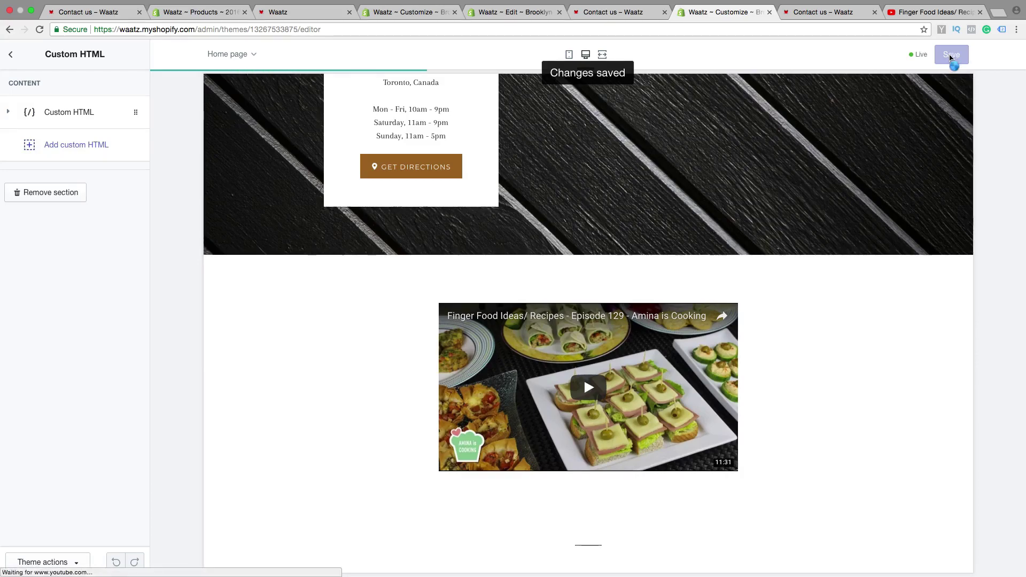
Go to the store's Contact us page in the theme preview and open that page for editing.
{"action": "scroll", "coordinate": [944, 98], "scroll_direction": "up", "scroll_amount": 20}
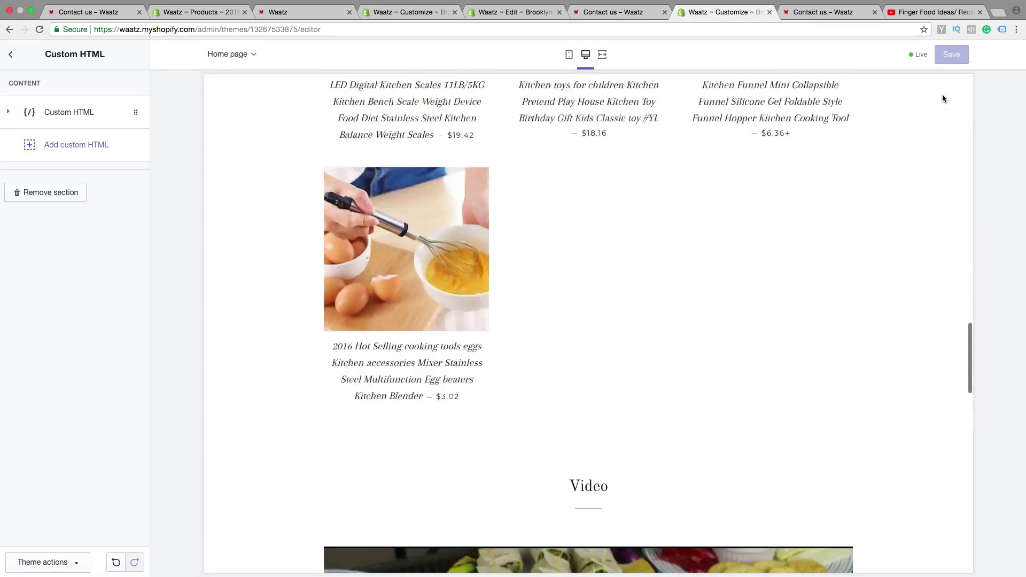
{"action": "scroll", "coordinate": [944, 94], "scroll_direction": "up", "scroll_amount": 1}
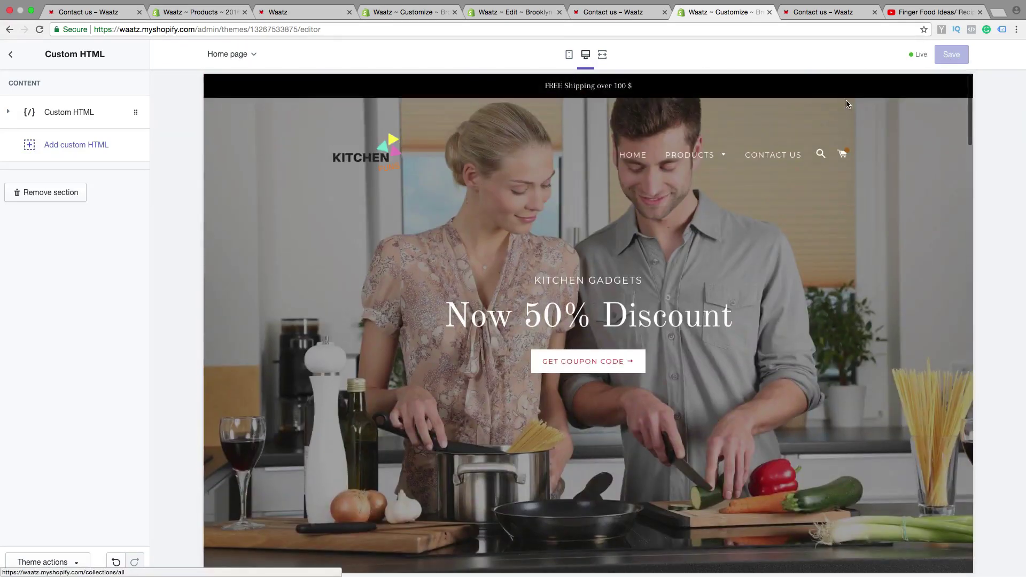
{"action": "left_click", "coordinate": [763, 161]}
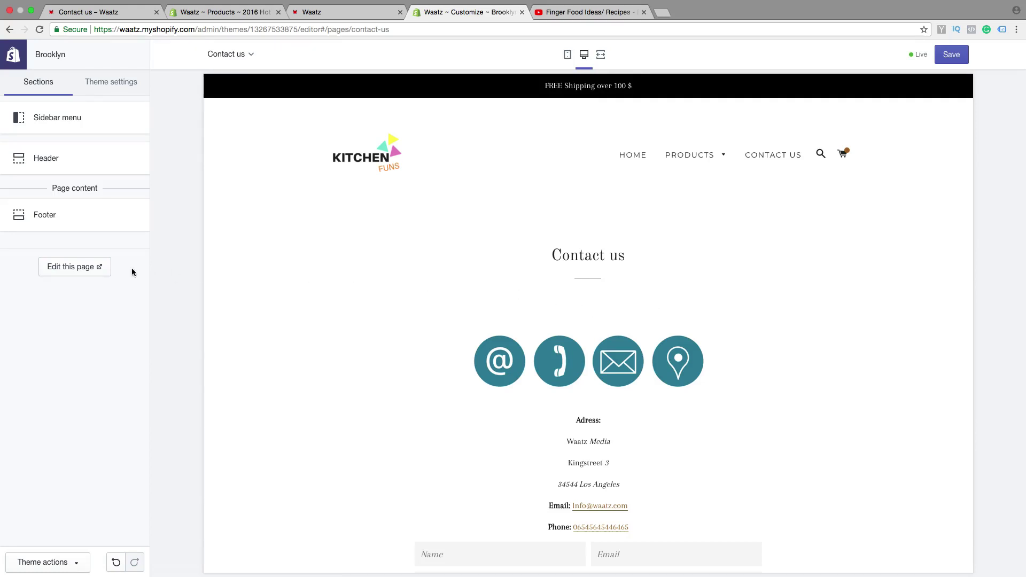
{"action": "left_click", "coordinate": [69, 268]}
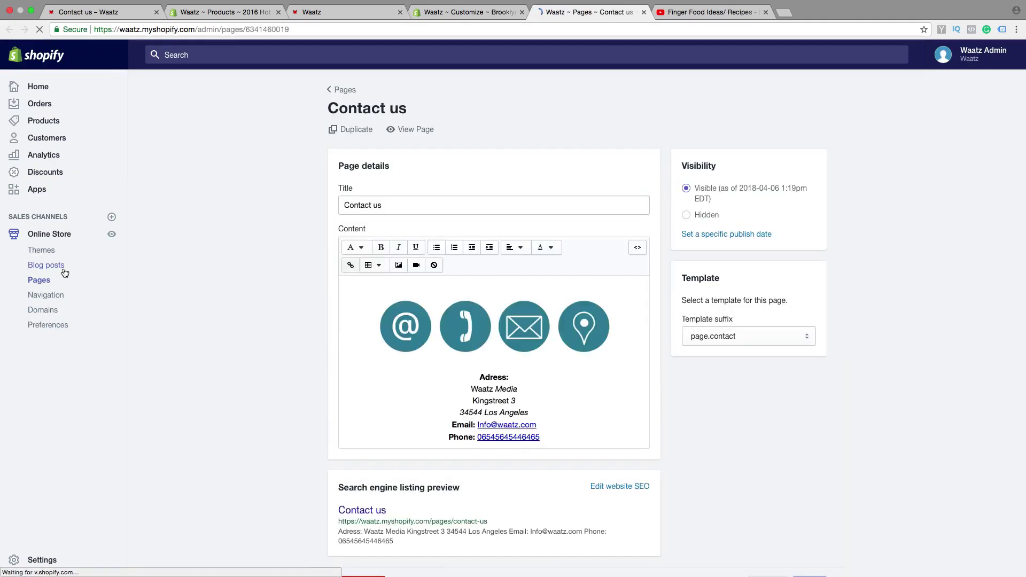
Add an empty line below the contact icons image in the page content and start inserting a video there.
{"action": "left_click", "coordinate": [624, 313]}
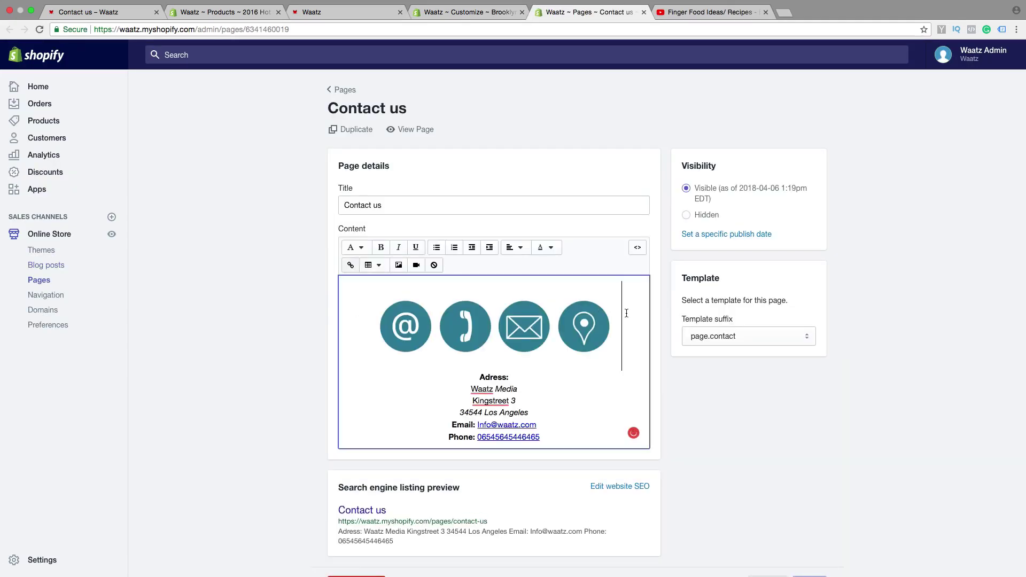
{"action": "key", "text": "Return"}
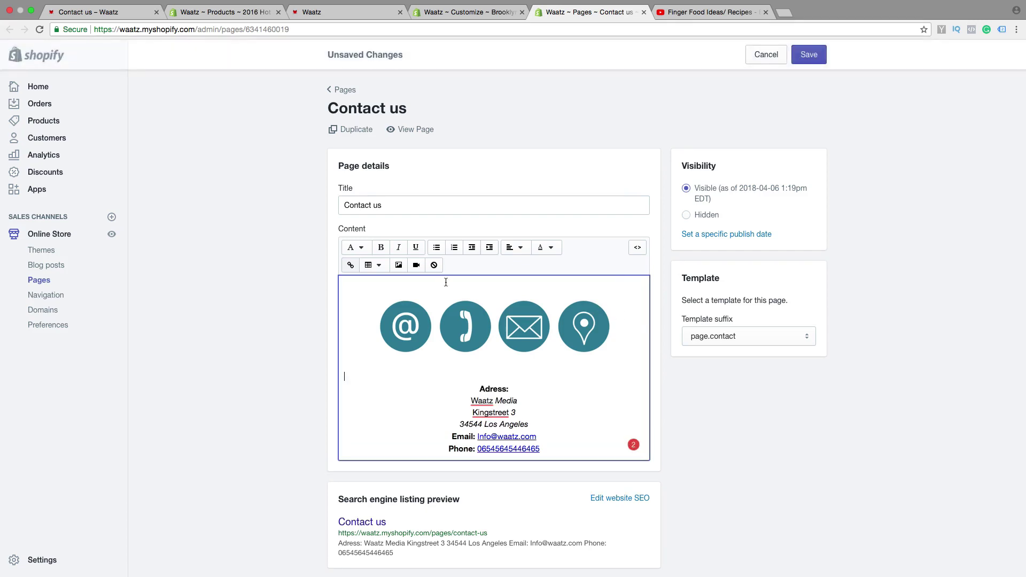
{"action": "left_click", "coordinate": [417, 266]}
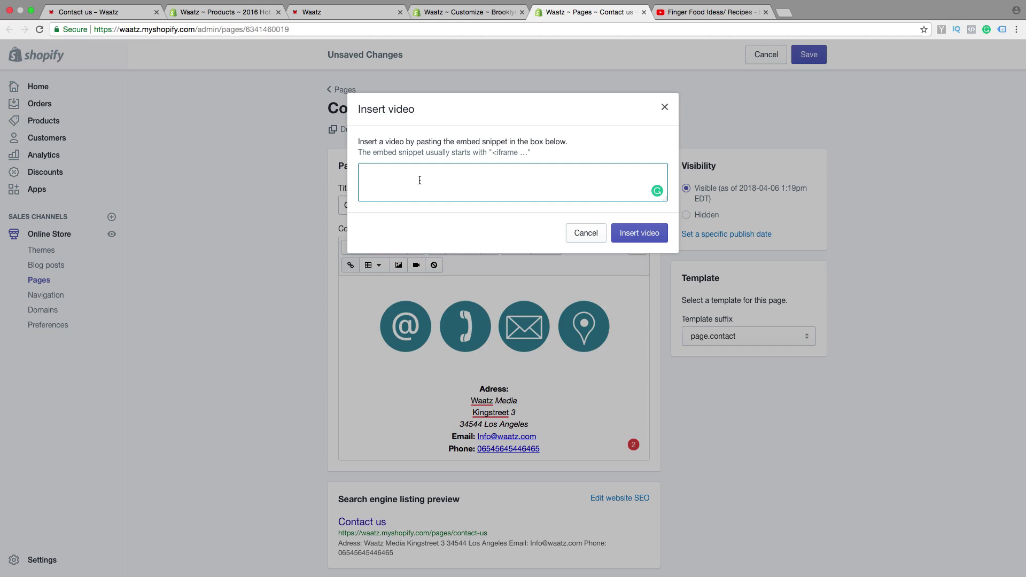
Switch to the YouTube recipe video, review its embed options and copy the iframe embed code.
{"action": "left_click", "coordinate": [710, 12]}
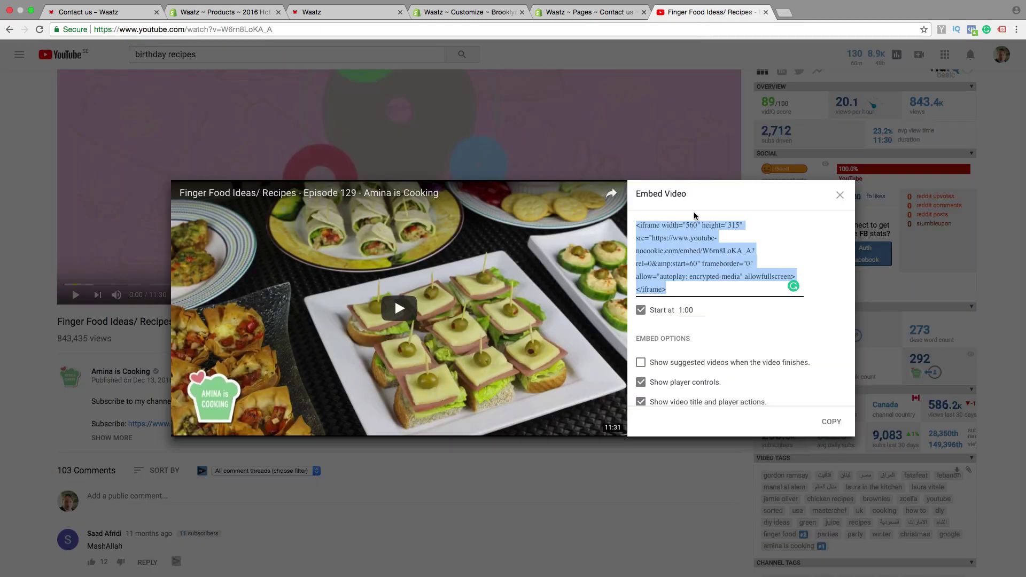
{"action": "scroll", "coordinate": [672, 267], "scroll_direction": "down", "scroll_amount": 3}
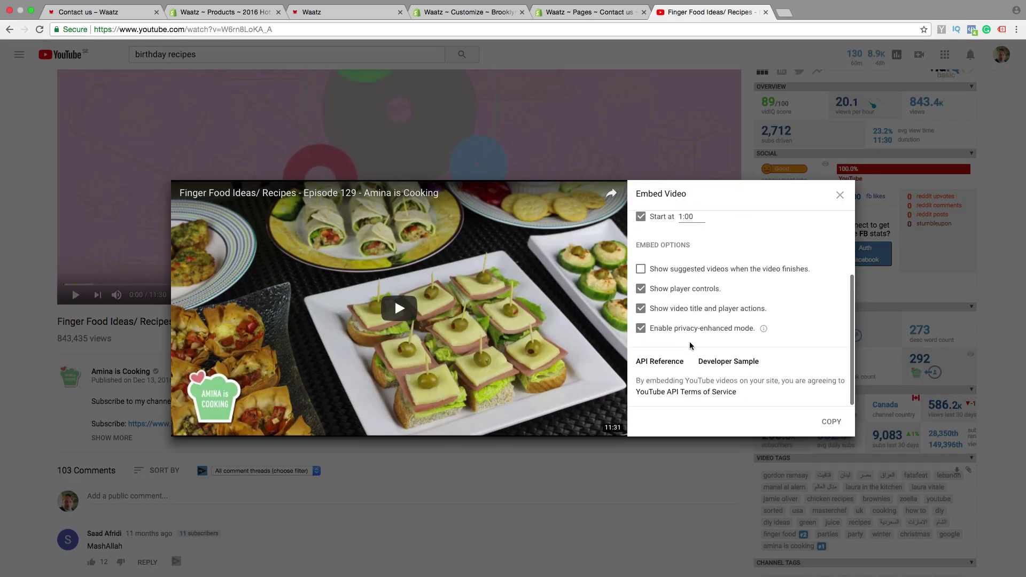
{"action": "scroll", "coordinate": [663, 321], "scroll_direction": "up", "scroll_amount": 3}
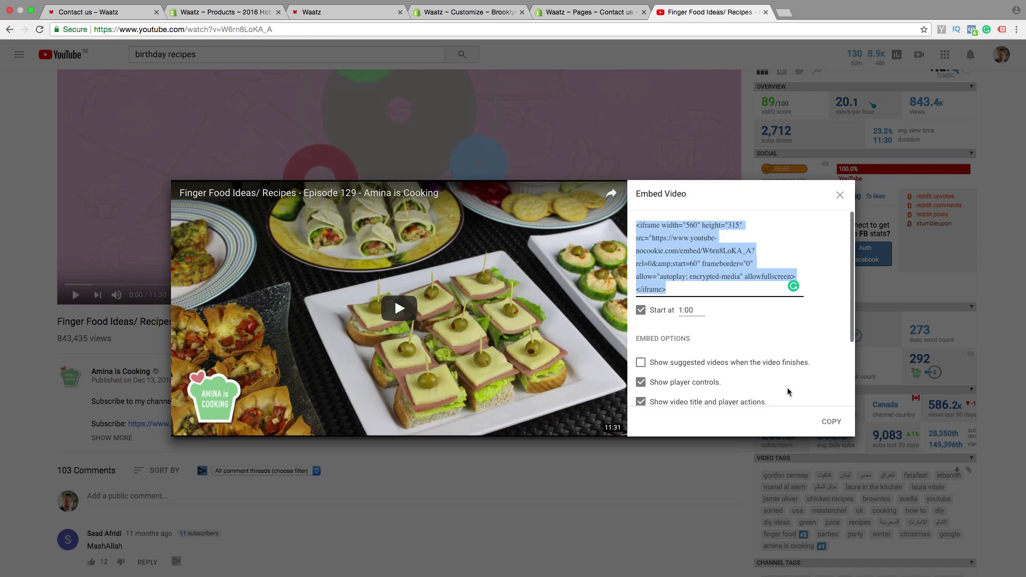
{"action": "left_click", "coordinate": [833, 423]}
Return to the Contact us page editor and insert the video using the copied embed snippet.
{"action": "left_click", "coordinate": [588, 12]}
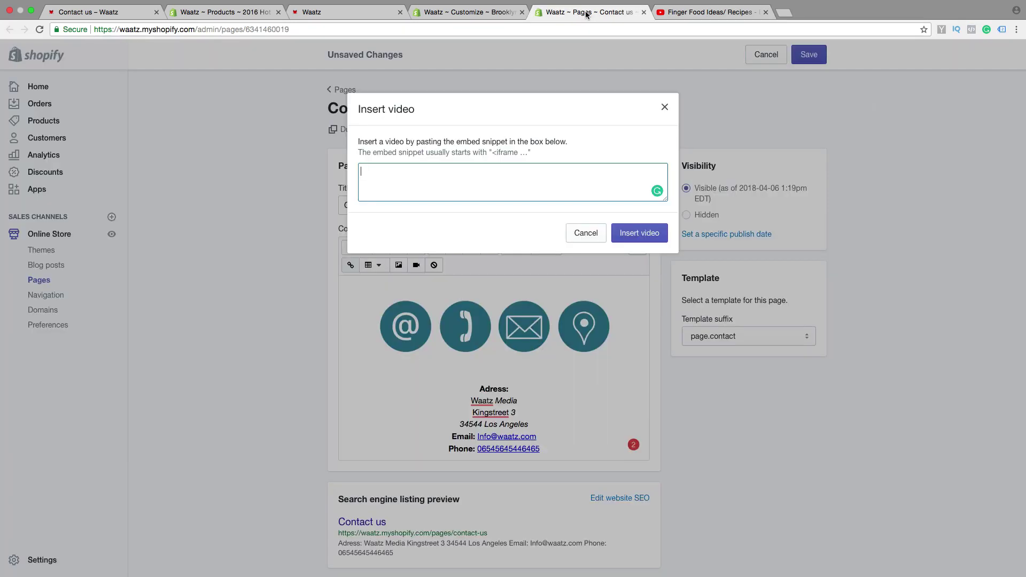
{"action": "right_click", "coordinate": [403, 173]}
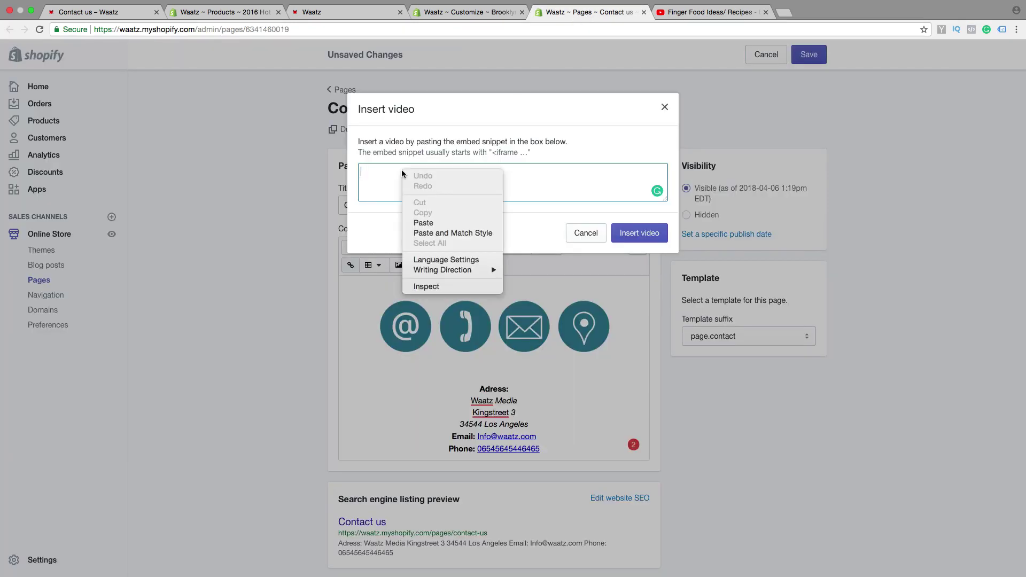
{"action": "left_click", "coordinate": [423, 223]}
{"action": "left_click", "coordinate": [639, 233]}
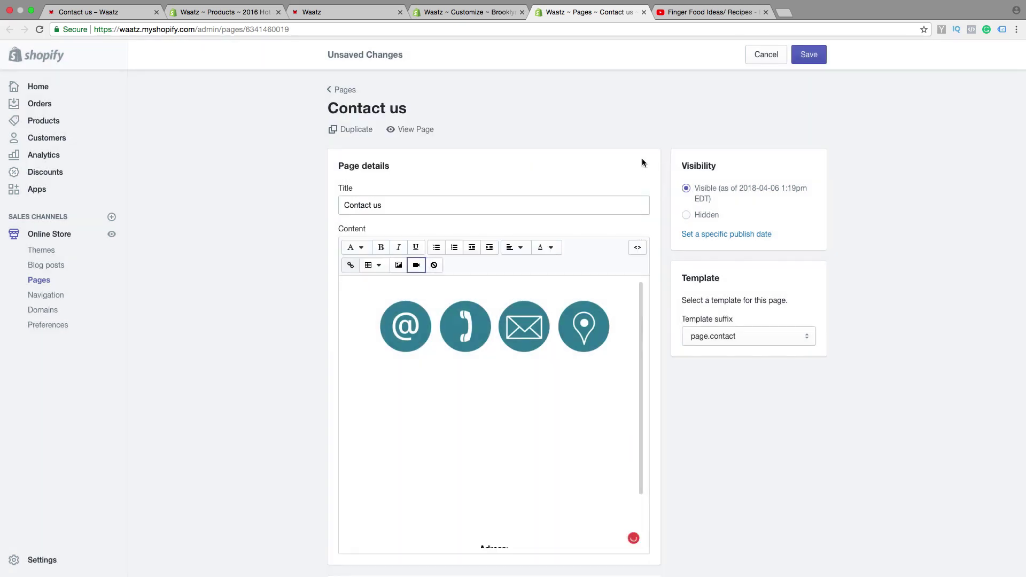
Check the video's placement between the contact icons and the address, and save the Contact us page.
{"action": "scroll", "coordinate": [249, 323], "scroll_direction": "down", "scroll_amount": 5}
{"action": "scroll", "coordinate": [522, 331], "scroll_direction": "down", "scroll_amount": 2}
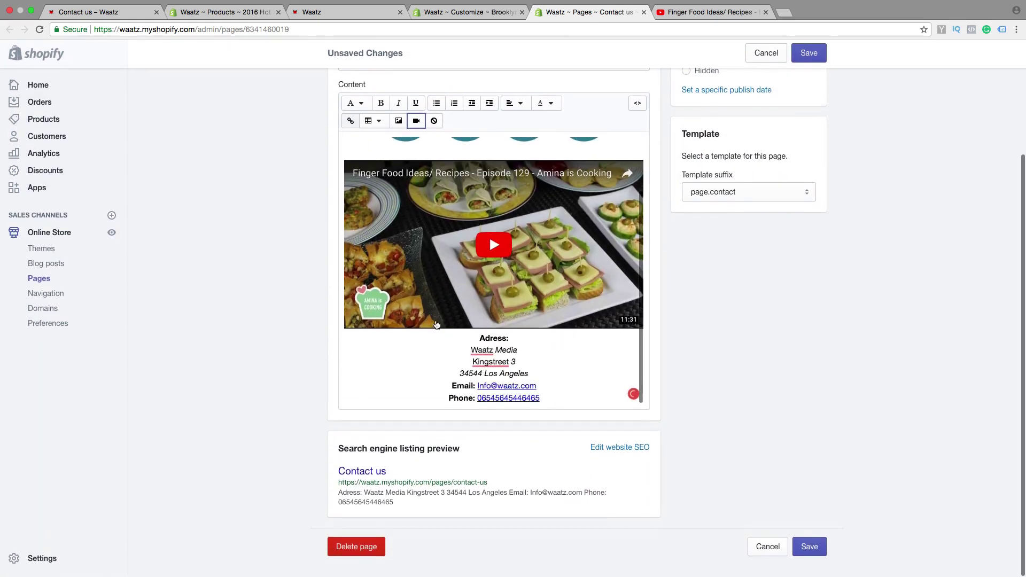
{"action": "scroll", "coordinate": [522, 331], "scroll_direction": "up", "scroll_amount": 2}
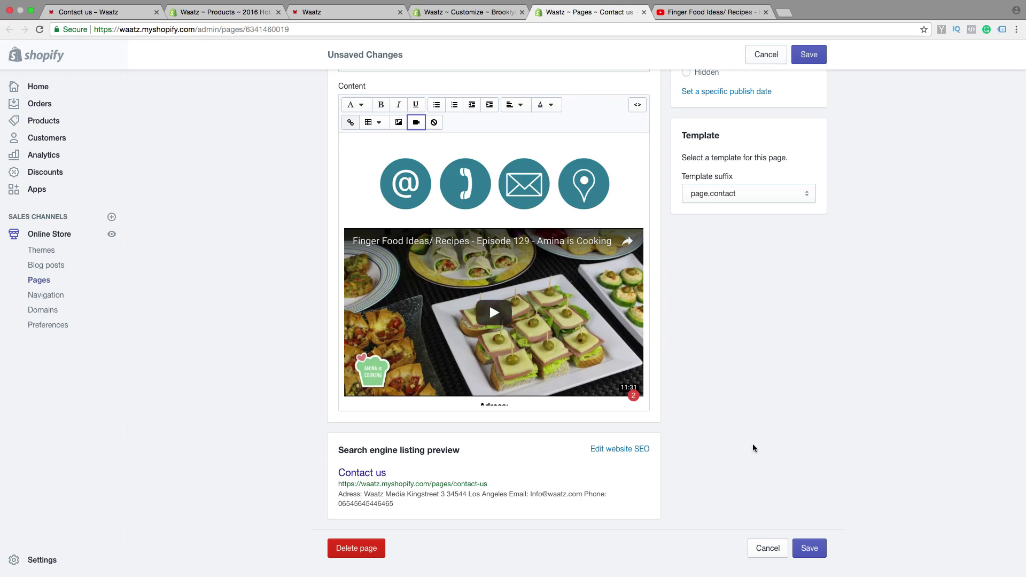
{"action": "left_click", "coordinate": [803, 541]}
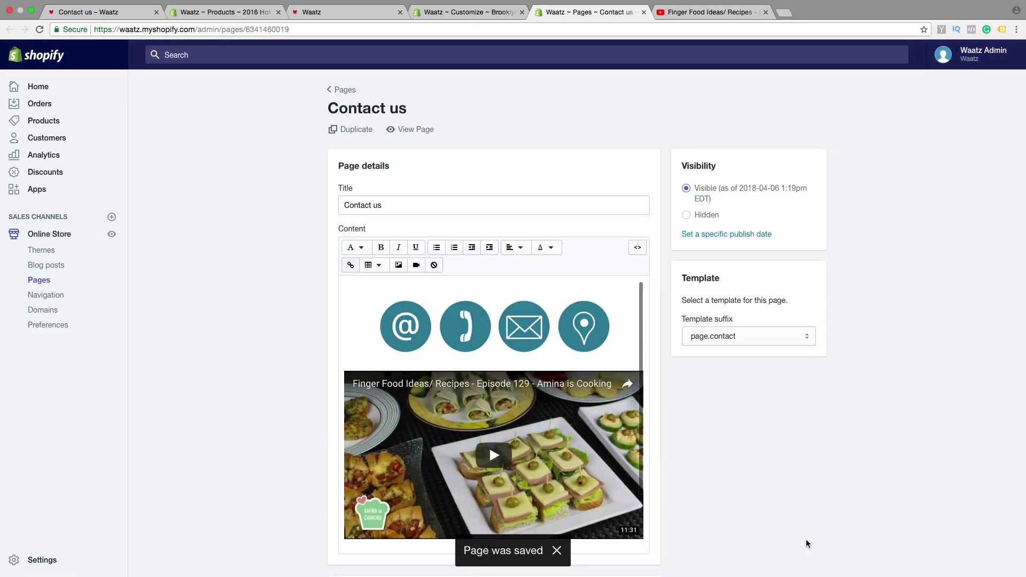
View the live store's Contact us page and examine how the embedded video is aligned with the icons and address.
{"action": "left_click", "coordinate": [112, 234]}
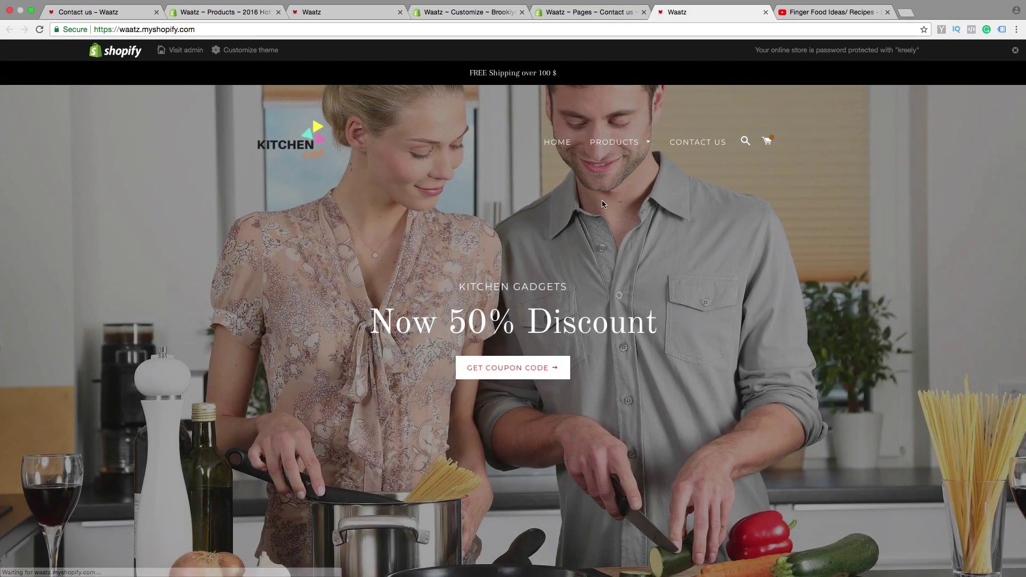
{"action": "left_click", "coordinate": [703, 144]}
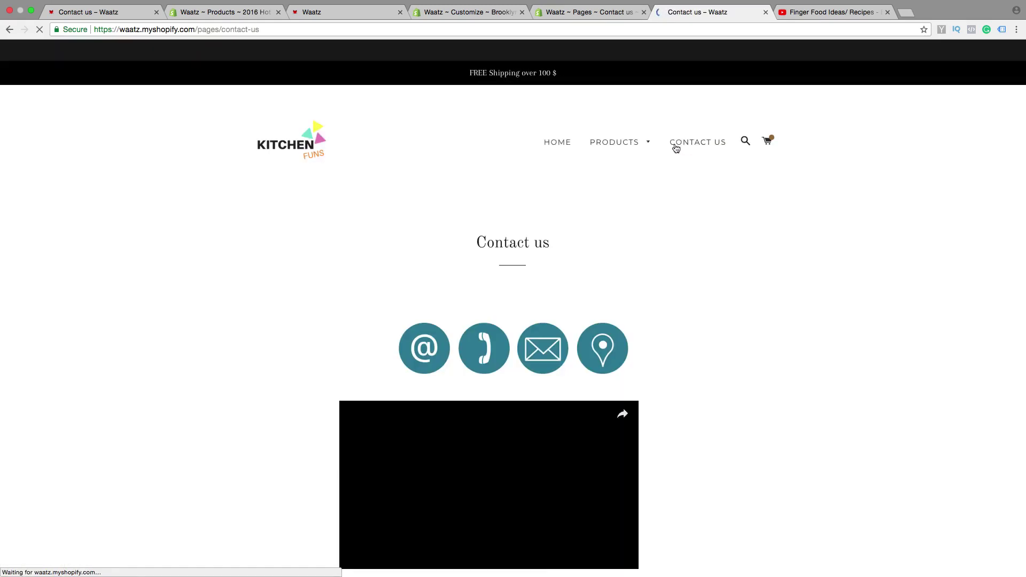
{"action": "scroll", "coordinate": [309, 266], "scroll_direction": "down", "scroll_amount": 4}
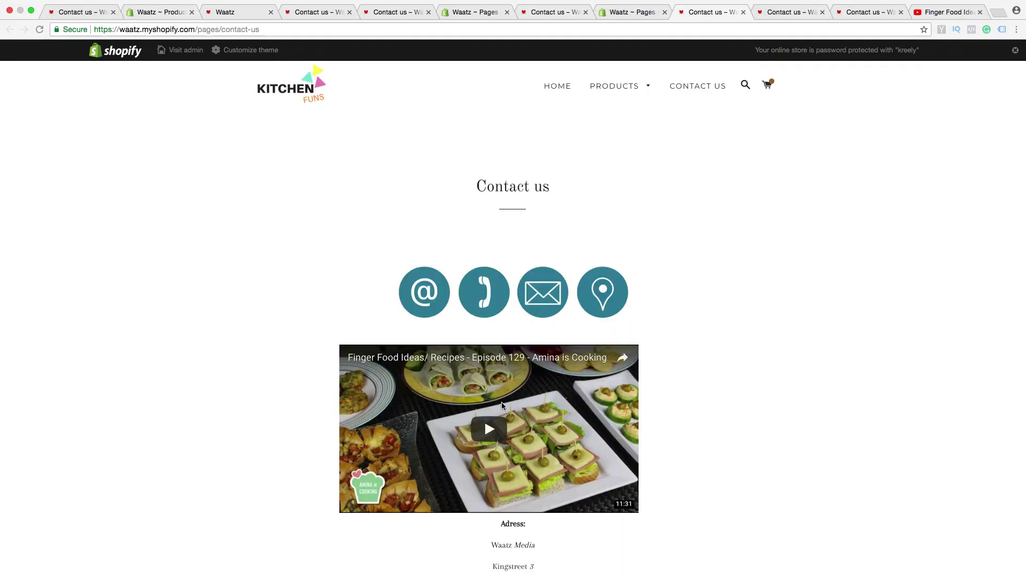
{"action": "scroll", "coordinate": [310, 433], "scroll_direction": "down", "scroll_amount": 5}
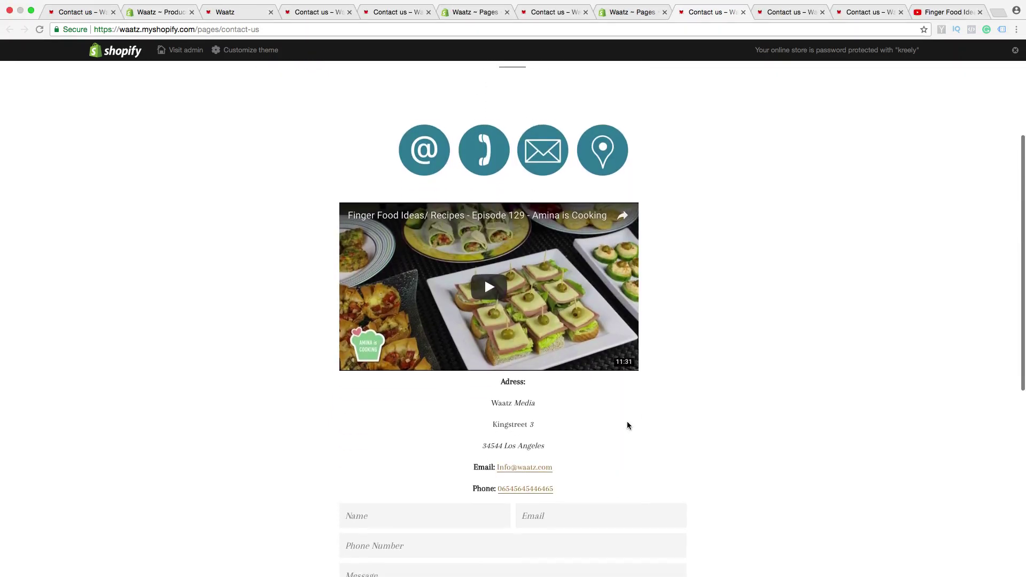
{"action": "scroll", "coordinate": [504, 444], "scroll_direction": "up", "scroll_amount": 5}
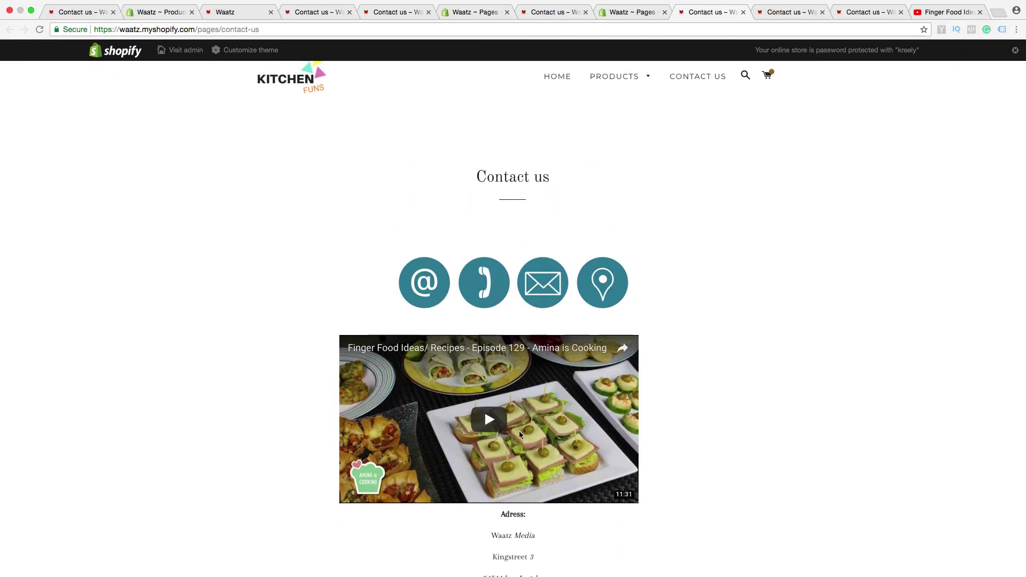
{"action": "scroll", "coordinate": [565, 420], "scroll_direction": "down", "scroll_amount": 3}
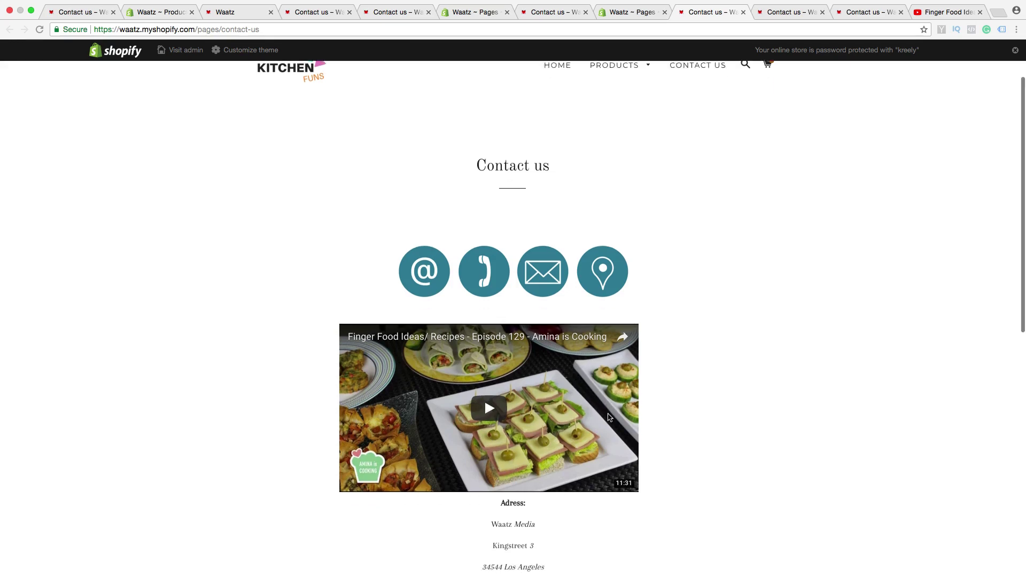
{"action": "scroll", "coordinate": [511, 309], "scroll_direction": "up", "scroll_amount": 5}
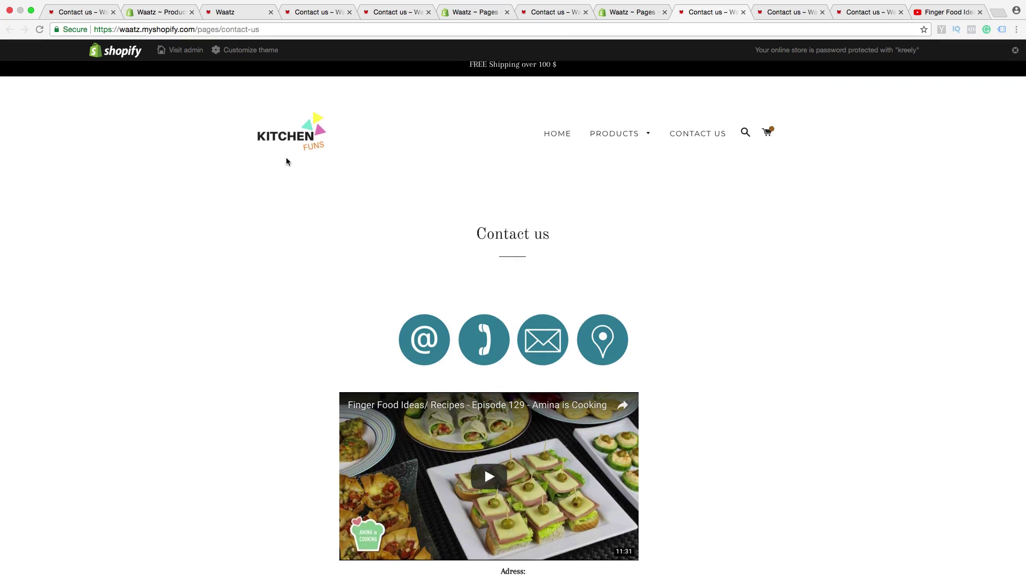
Return to the store admin and reopen the Contact us page from the Online Store pages.
{"action": "left_click", "coordinate": [184, 54]}
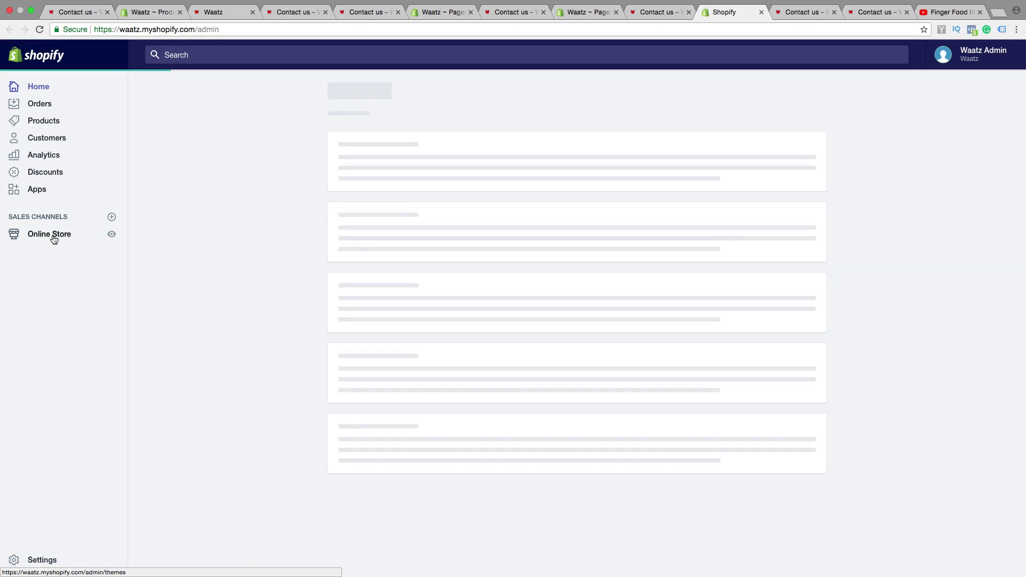
{"action": "left_click", "coordinate": [53, 237]}
{"action": "left_click", "coordinate": [42, 281]}
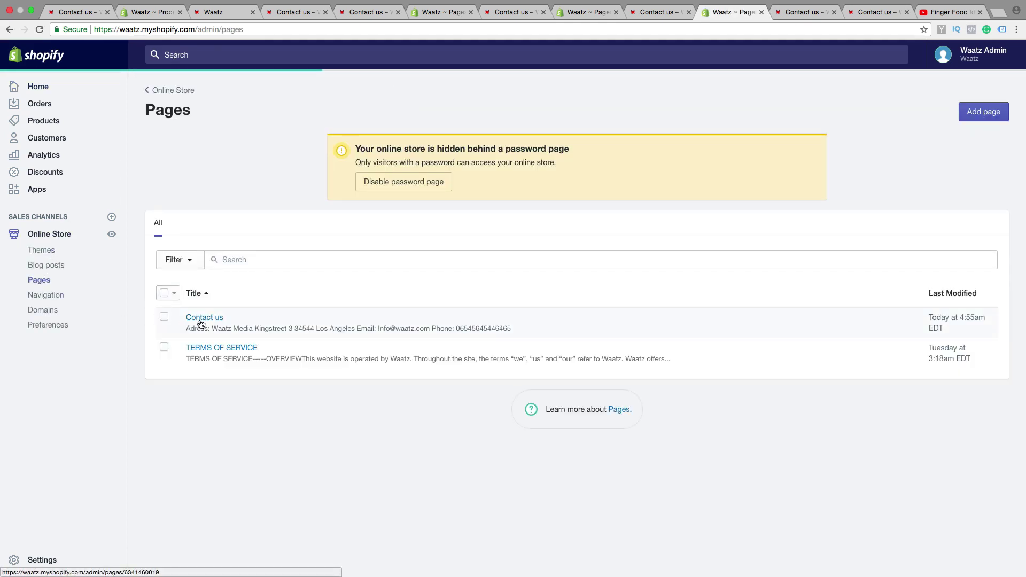
{"action": "left_click", "coordinate": [202, 319]}
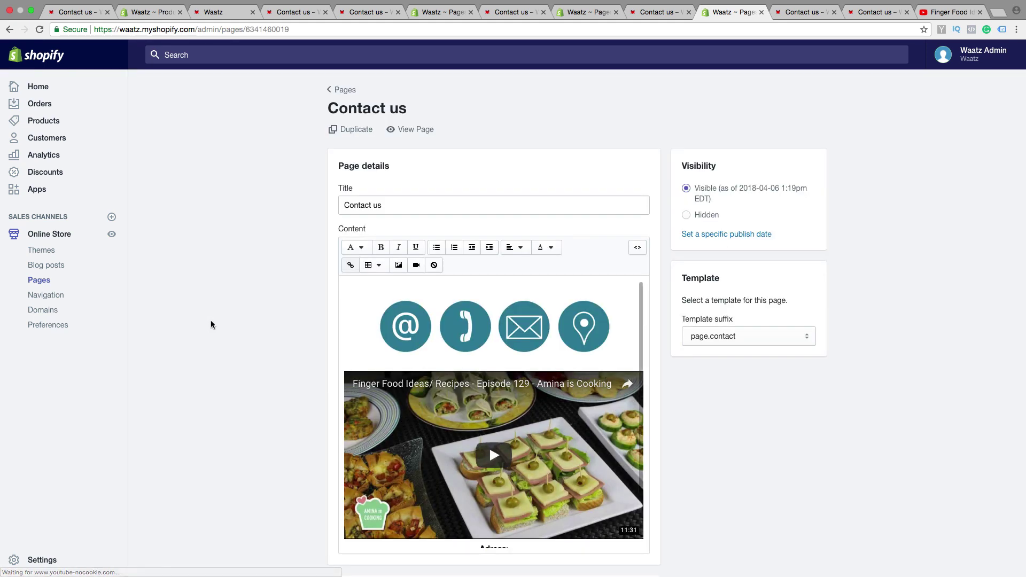
Select the embedded video in the Contact us page content and centre-align it.
{"action": "scroll", "coordinate": [476, 482], "scroll_direction": "down", "scroll_amount": 3}
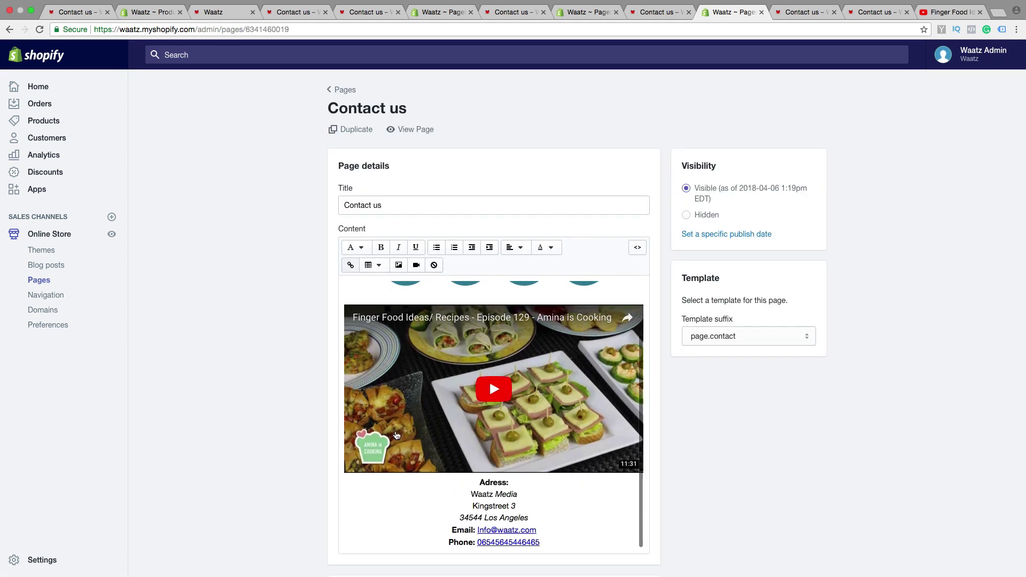
{"action": "left_click", "coordinate": [455, 470]}
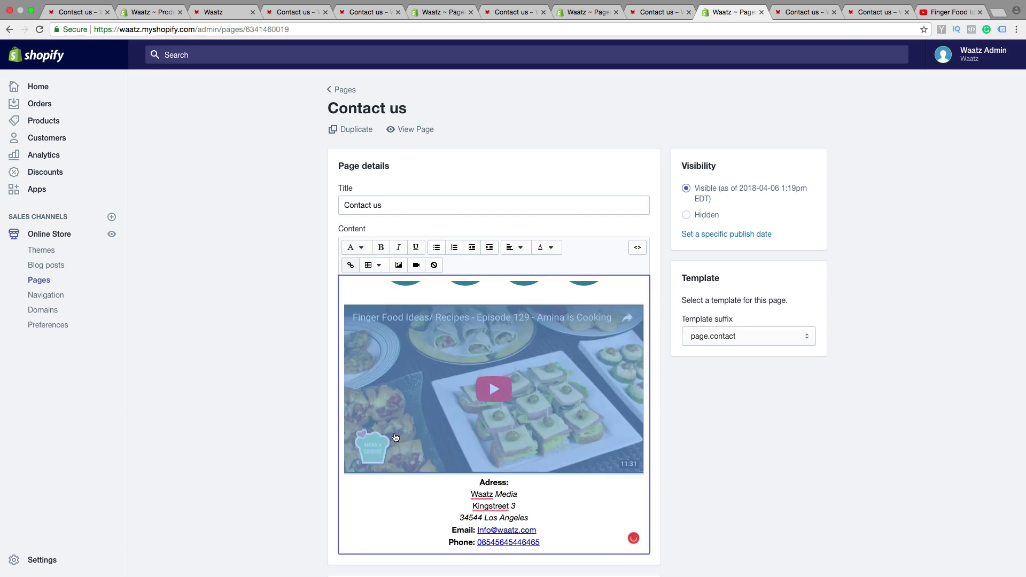
{"action": "left_click", "coordinate": [522, 248]}
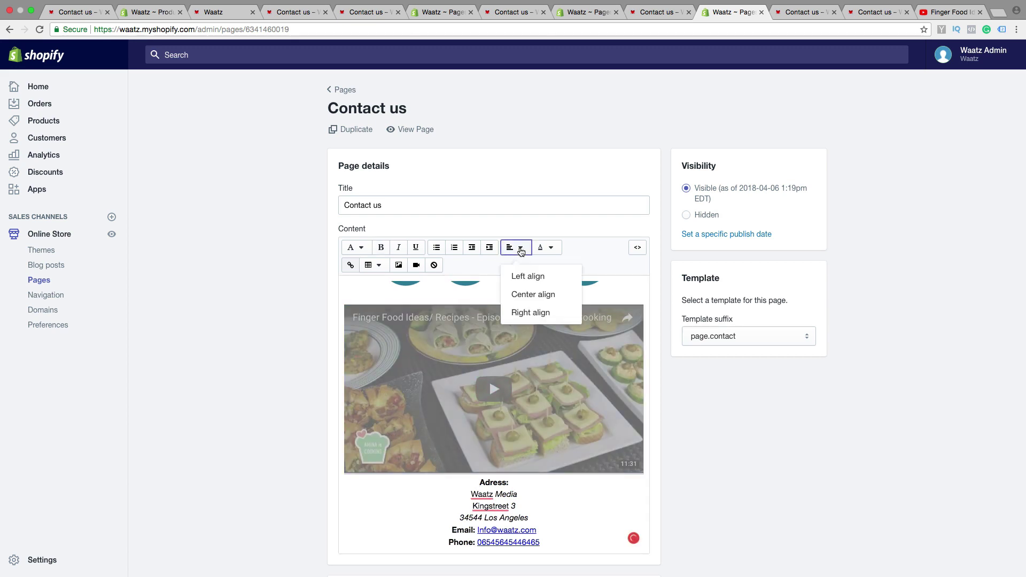
{"action": "left_click", "coordinate": [523, 292]}
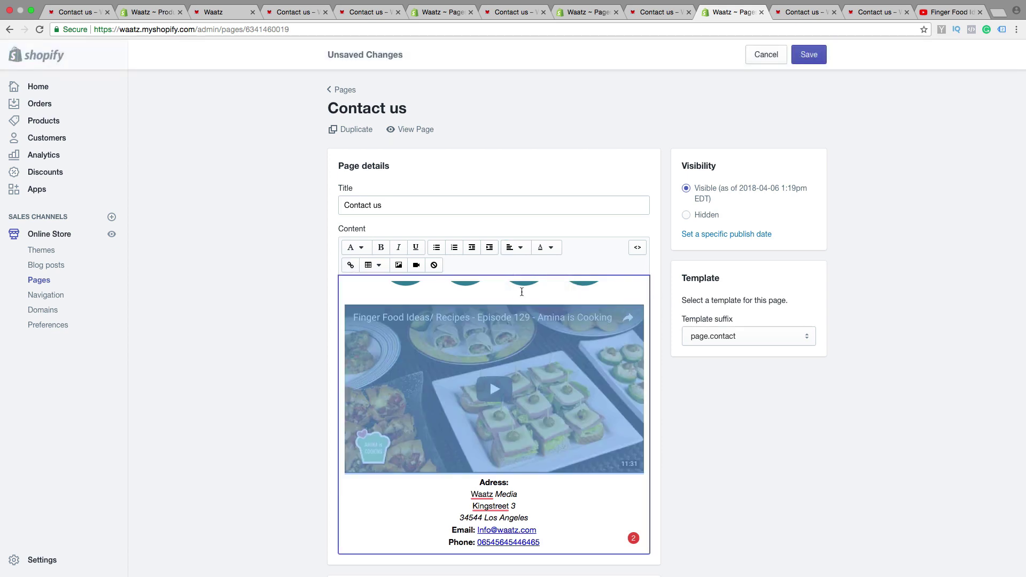
Show the page content's HTML and highlight the <div style="text-align: center;"> tag before the iframe.
{"action": "left_click", "coordinate": [638, 248]}
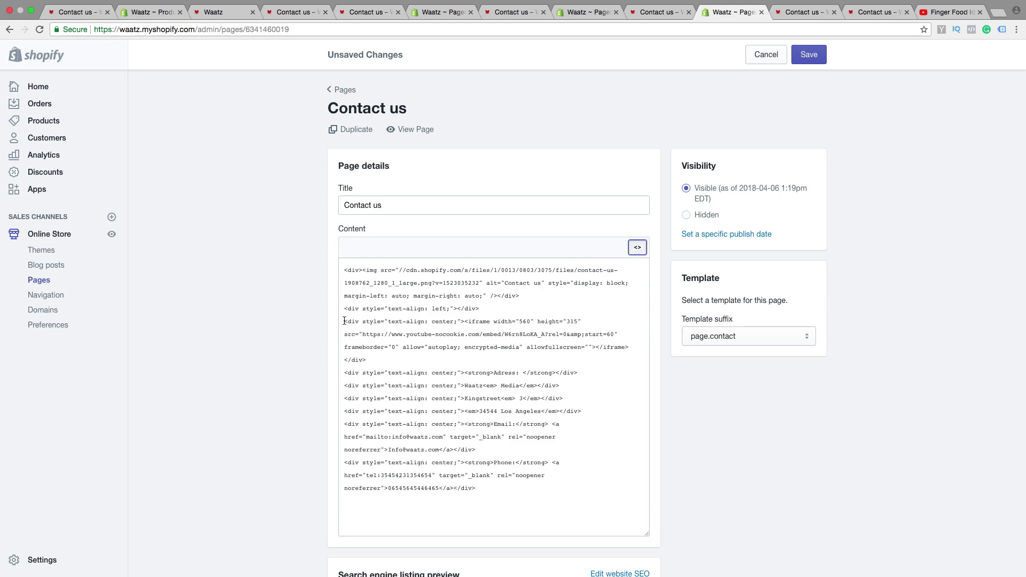
{"action": "left_click_drag", "start_coordinate": [345, 321], "coordinate": [465, 322]}
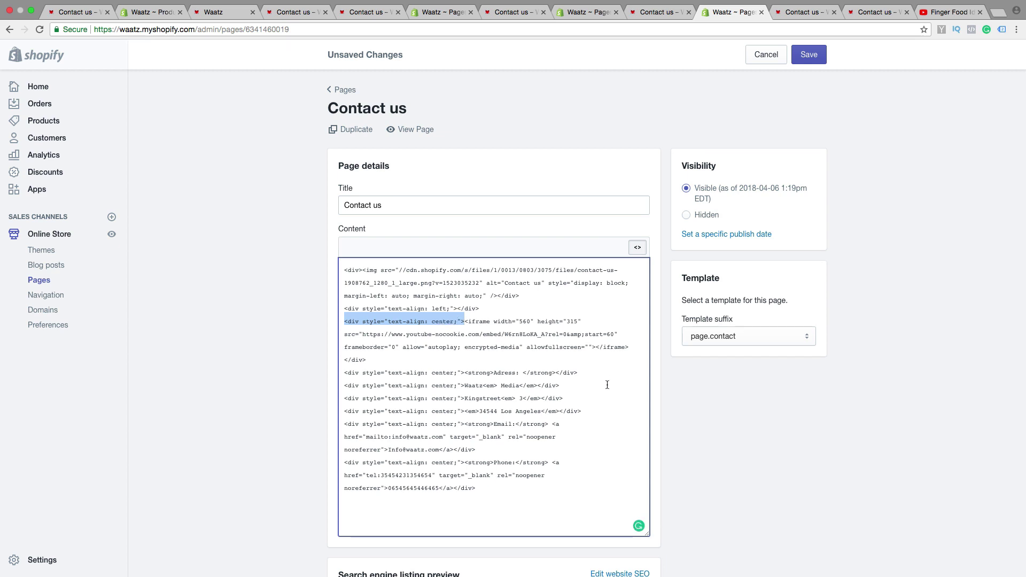
Save the Contact us page changes and view the live page to check the video's alignment with the icons and address.
{"action": "scroll", "coordinate": [608, 385], "scroll_direction": "down", "scroll_amount": 5}
{"action": "left_click", "coordinate": [810, 547]}
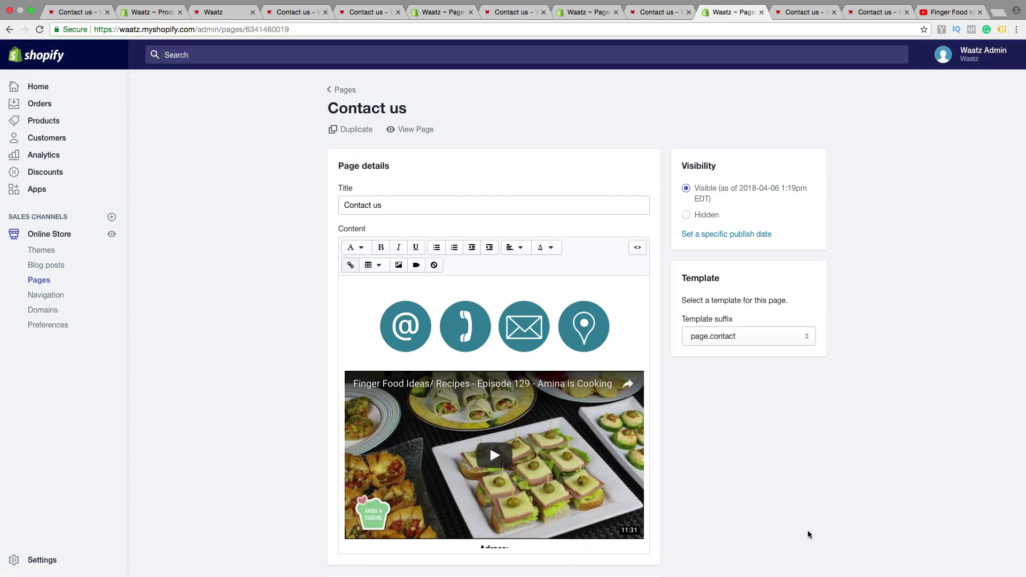
{"action": "left_click", "coordinate": [416, 129]}
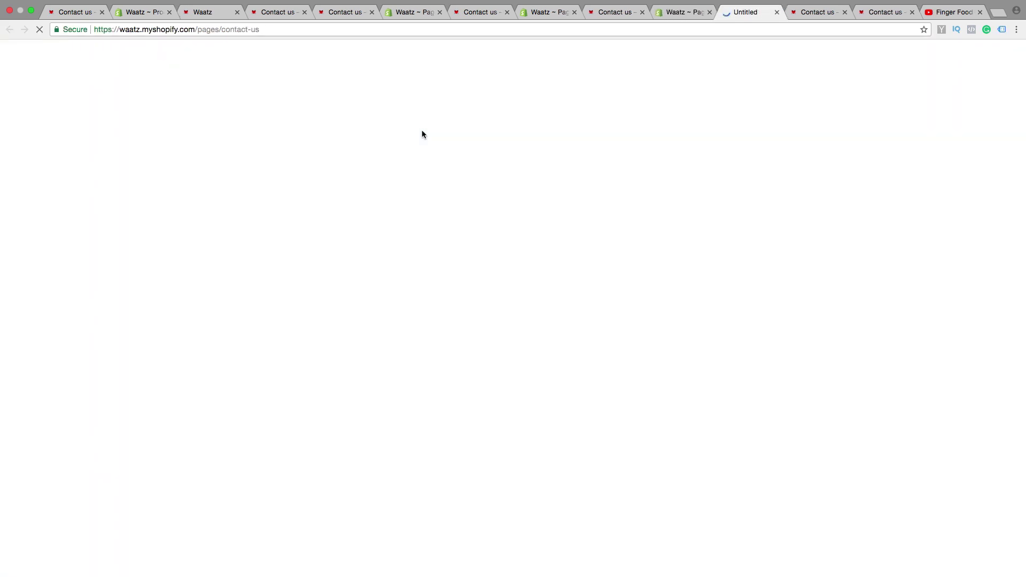
{"action": "scroll", "coordinate": [392, 199], "scroll_direction": "down", "scroll_amount": 2}
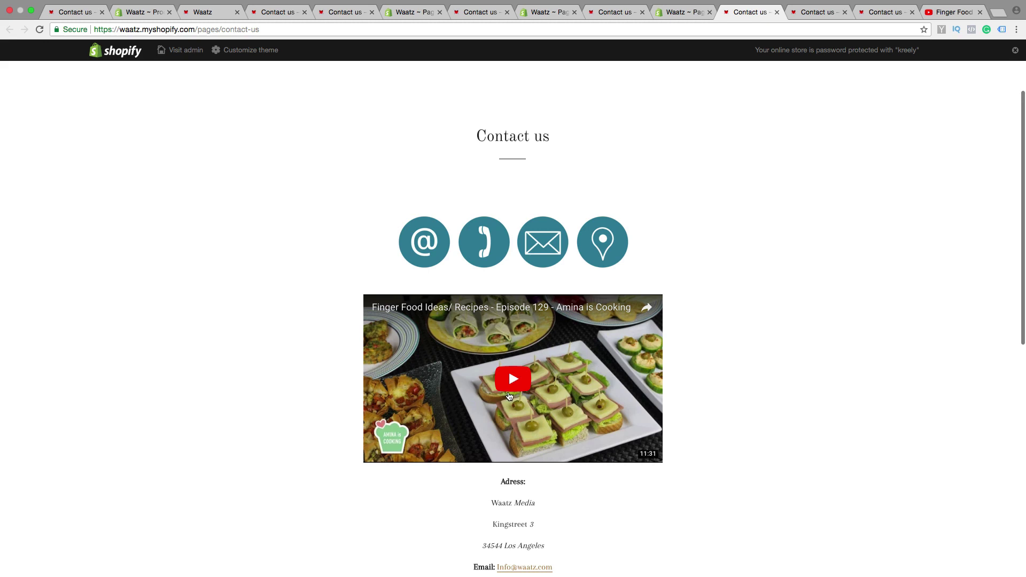
{"action": "scroll", "coordinate": [449, 398], "scroll_direction": "up", "scroll_amount": 2}
{"action": "scroll", "coordinate": [520, 427], "scroll_direction": "down", "scroll_amount": 4}
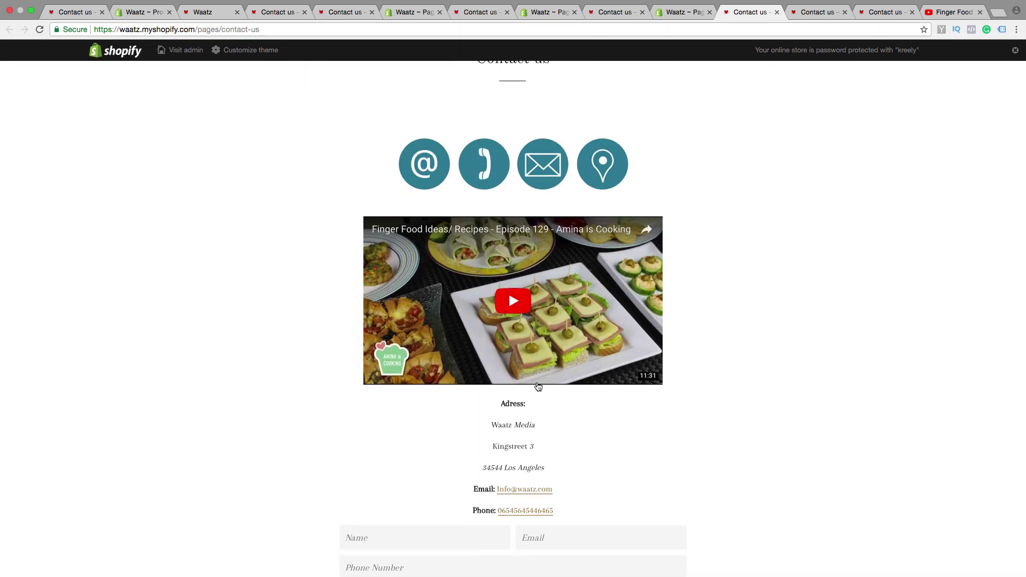
{"action": "scroll", "coordinate": [539, 387], "scroll_direction": "up", "scroll_amount": 3}
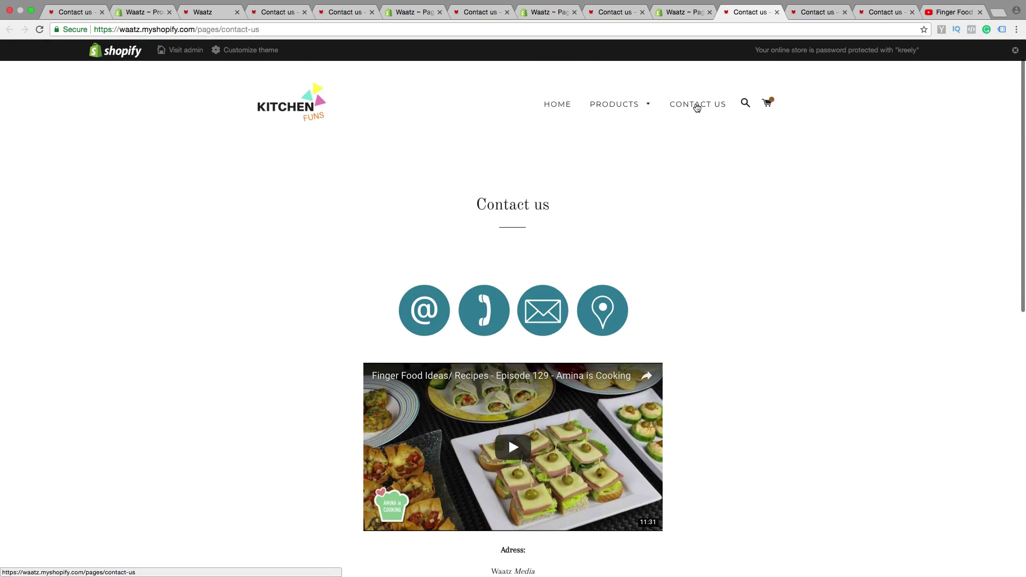
Go to the live store's home page and examine the embedded recipe video in its Video section.
{"action": "left_click", "coordinate": [559, 111]}
{"action": "scroll", "coordinate": [374, 256], "scroll_direction": "down", "scroll_amount": 5}
{"action": "scroll", "coordinate": [363, 270], "scroll_direction": "down", "scroll_amount": 15}
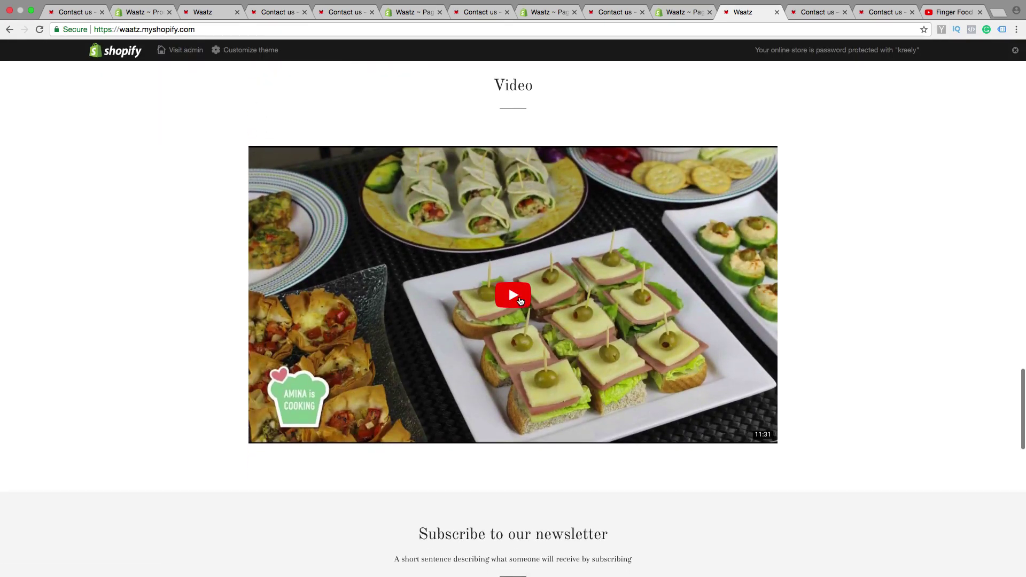
{"action": "scroll", "coordinate": [516, 302], "scroll_direction": "up", "scroll_amount": 8}
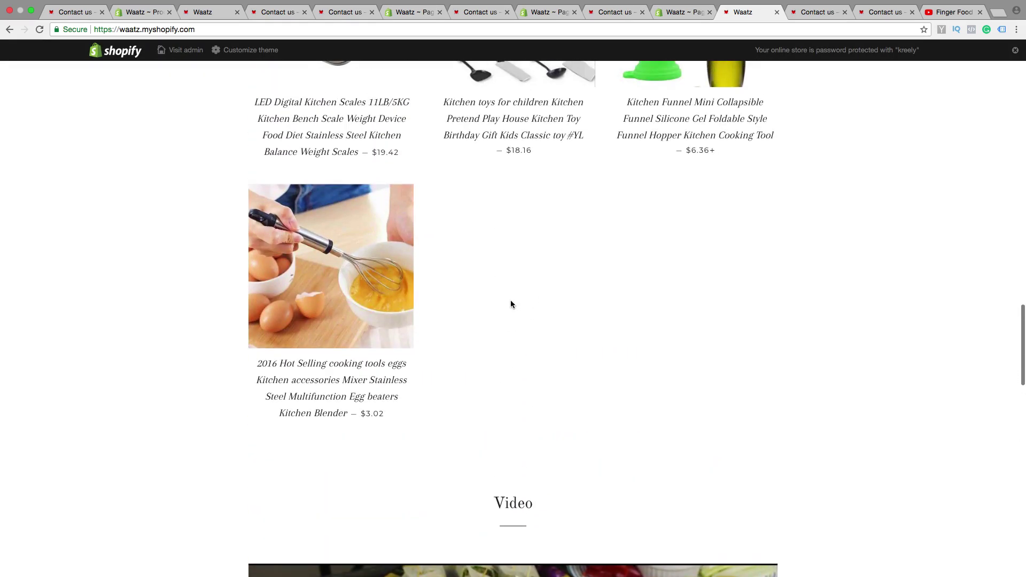
Open the Egg beaters Kitchen Blender product from the home page and examine the embedded video in its description.
{"action": "left_click", "coordinate": [319, 386]}
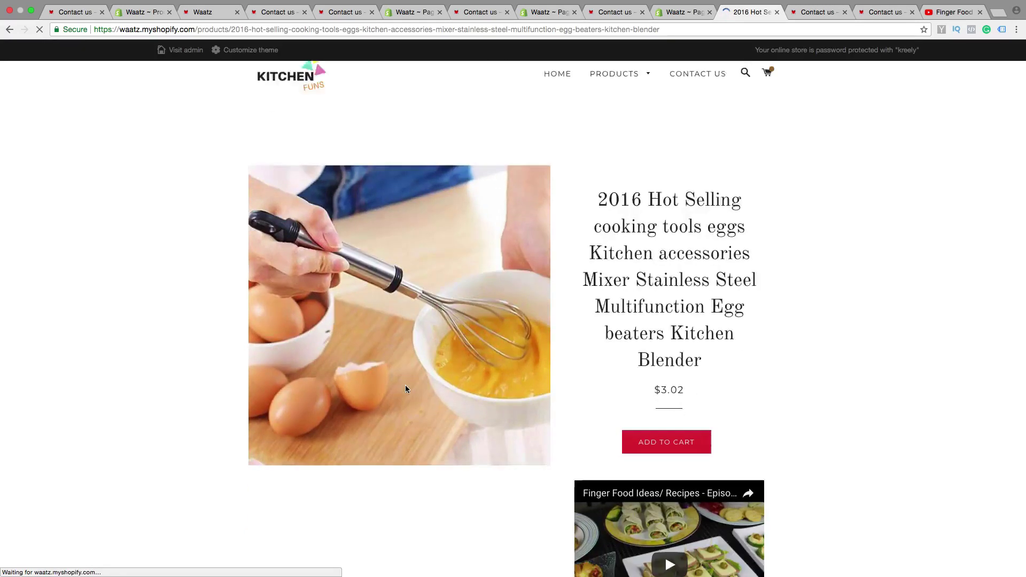
{"action": "scroll", "coordinate": [459, 386], "scroll_direction": "down", "scroll_amount": 5}
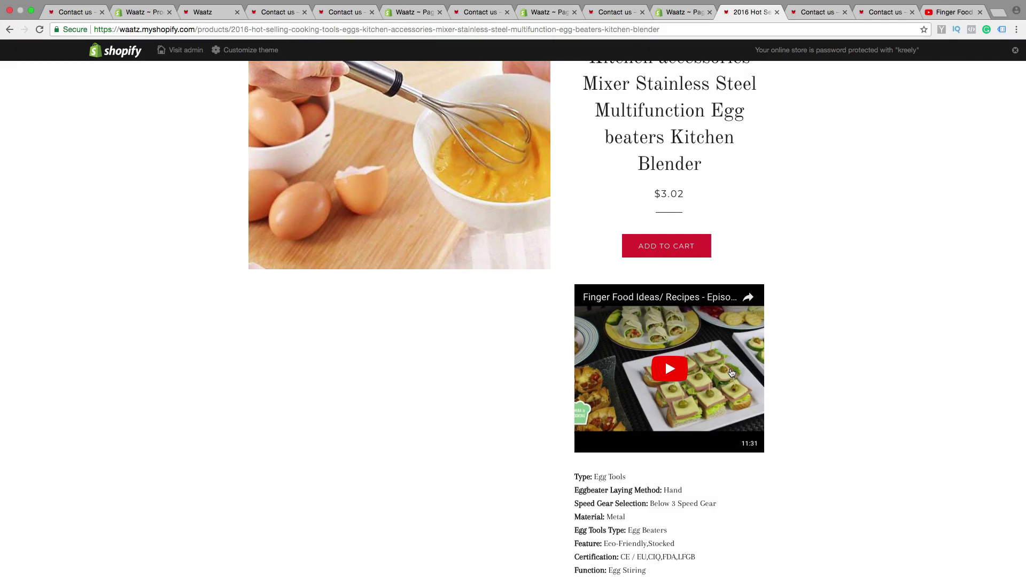
{"action": "scroll", "coordinate": [507, 444], "scroll_direction": "down", "scroll_amount": 1}
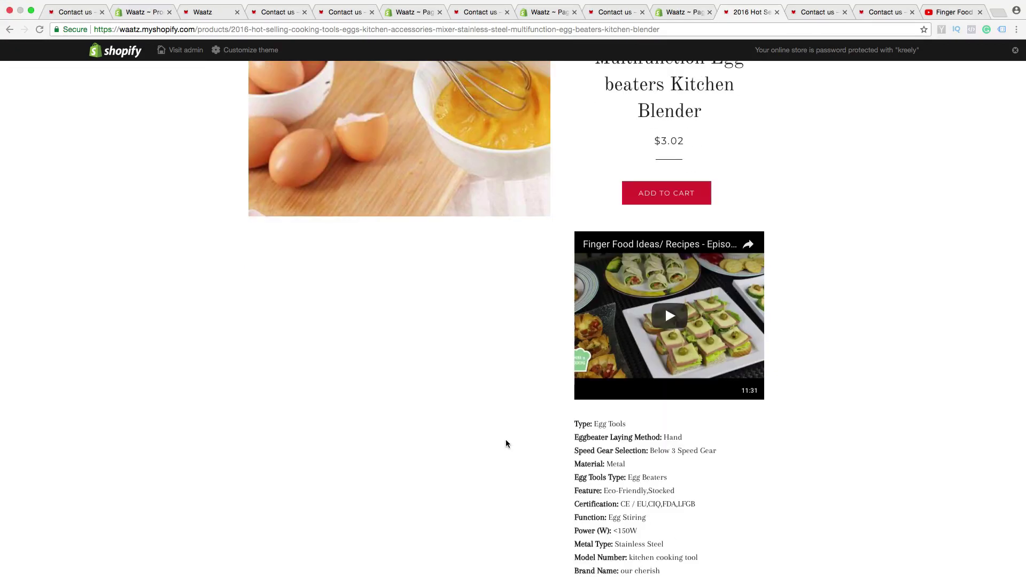